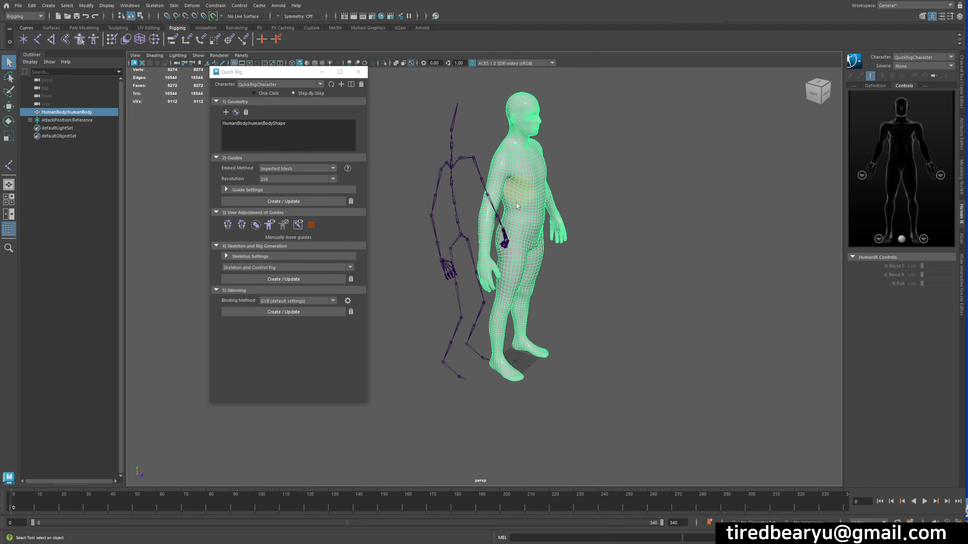
Create the Quick Rig guides for the listed humanBody mesh.
alt+drag(568, 263, 519, 259)
click(709, 220)
click(543, 175)
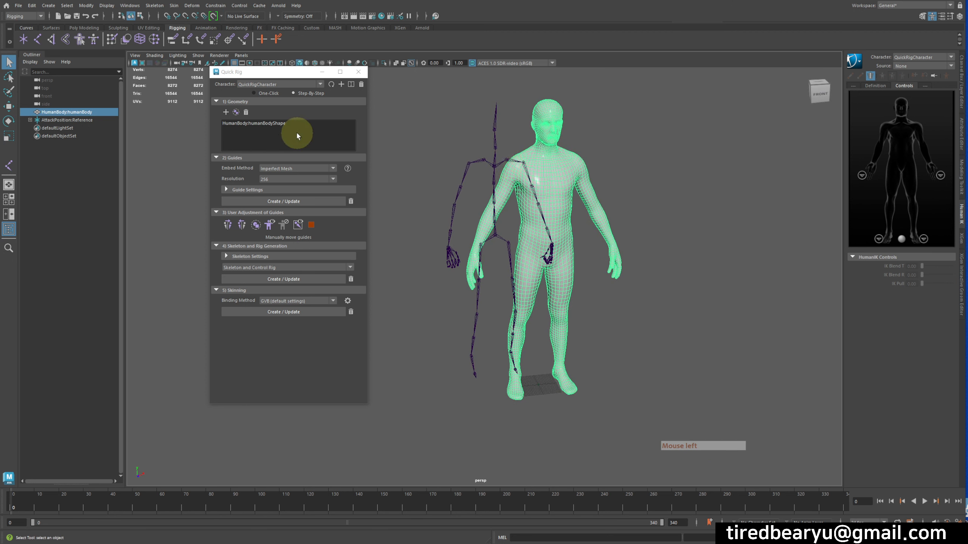
click(245, 124)
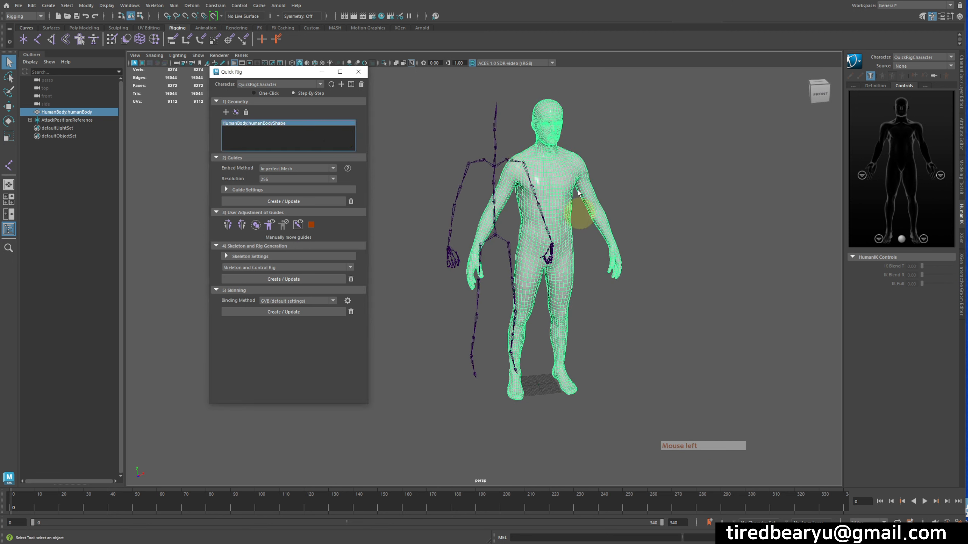
click(228, 131)
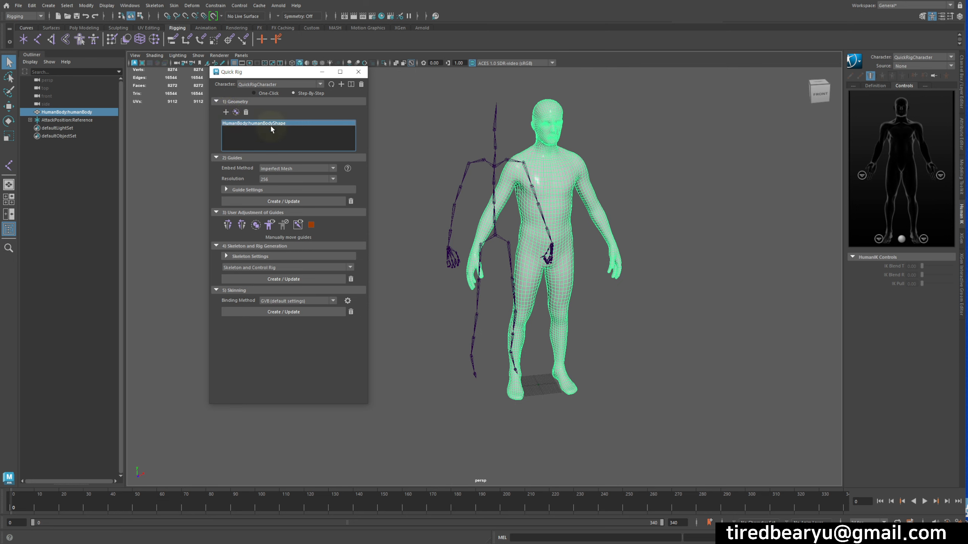
click(281, 201)
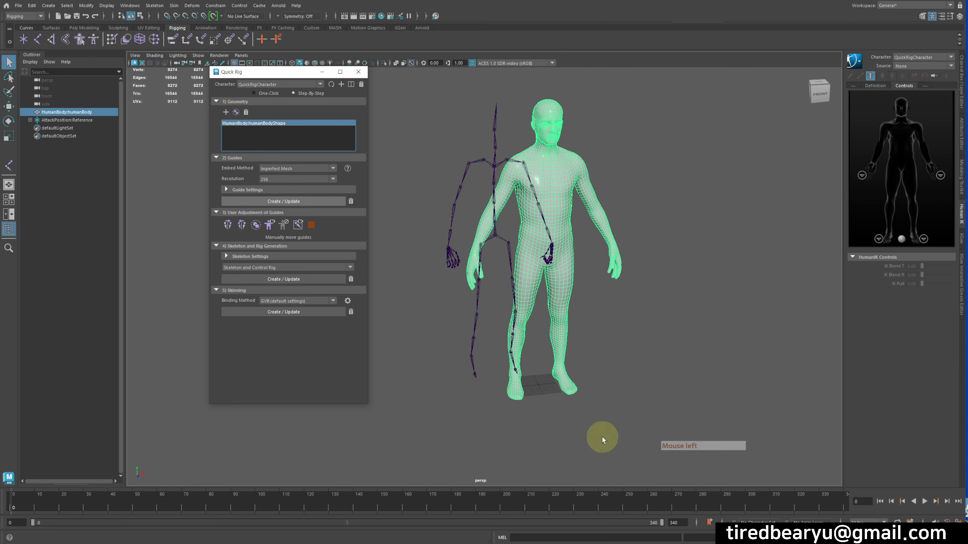
Move the left shoulder guide up into the top of the shoulder.
alt+middle_drag(646, 402, 597, 351)
alt+right_drag(597, 351, 647, 348)
alt+drag(648, 348, 729, 322)
drag(614, 159, 632, 182)
key(w)
alt+drag(503, 183, 542, 139)
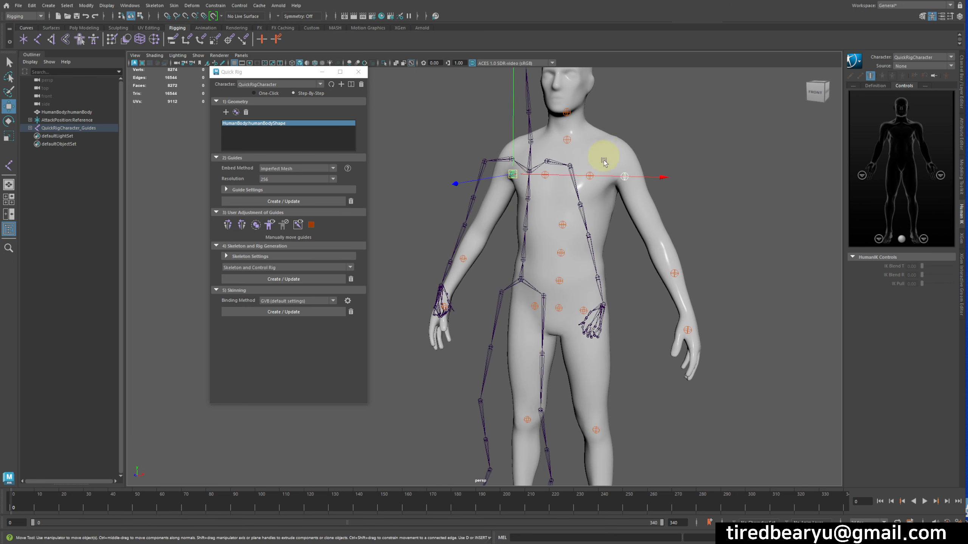
alt+drag(604, 161, 655, 201)
key(q)
key(w)
middle_drag(780, 210, 777, 186)
Move the left collar guide up on the upper chest.
drag(608, 184, 631, 205)
key(w)
middle_drag(619, 214, 620, 201)
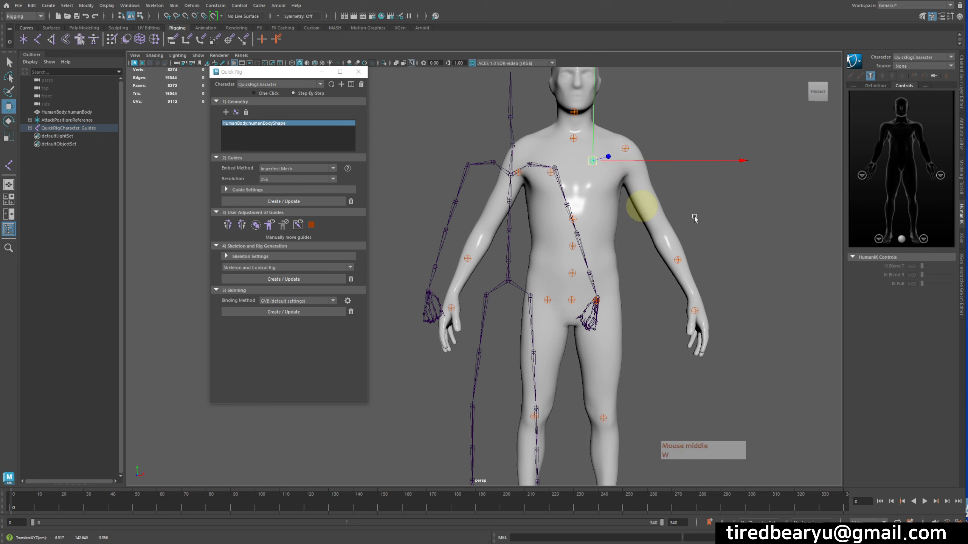
Move the left elbow guide up along the arm so it sits at the elbow.
alt+drag(695, 217, 682, 226)
drag(667, 229, 709, 275)
key(w)
middle_drag(745, 274, 740, 241)
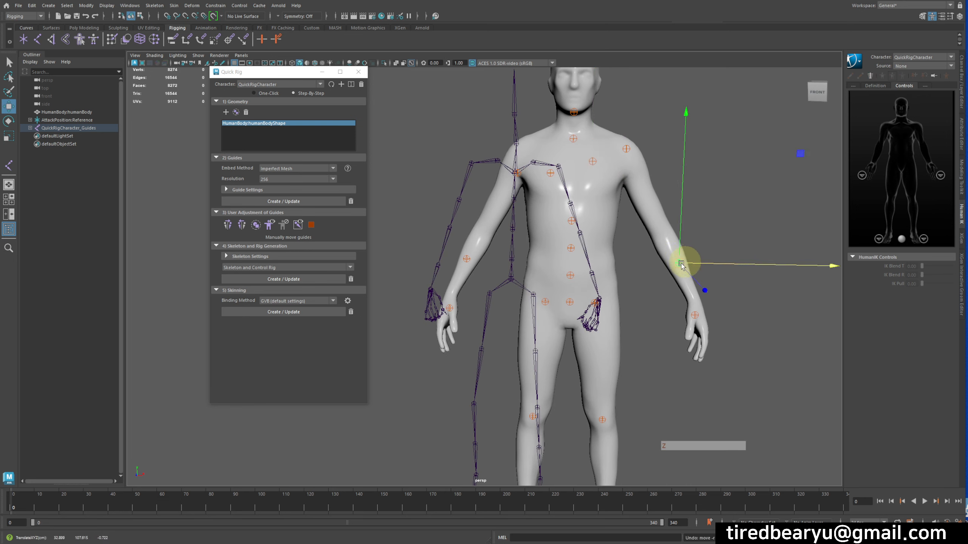
drag(681, 264, 663, 230)
Mirror the adjusted left elbow, shoulder and collar guides to the character's right side.
alt+right_drag(680, 208, 658, 169)
alt+middle_drag(657, 169, 698, 180)
alt+drag(698, 180, 671, 180)
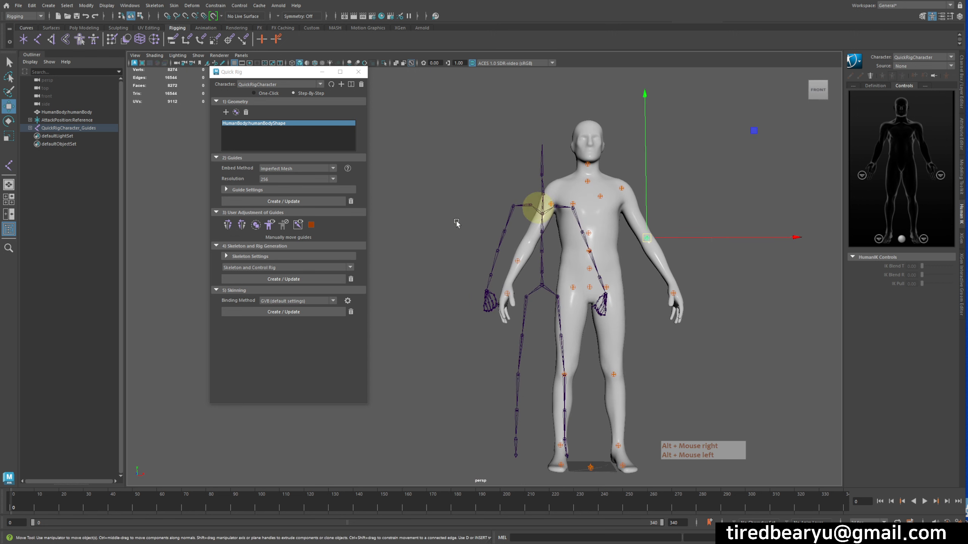
click(243, 226)
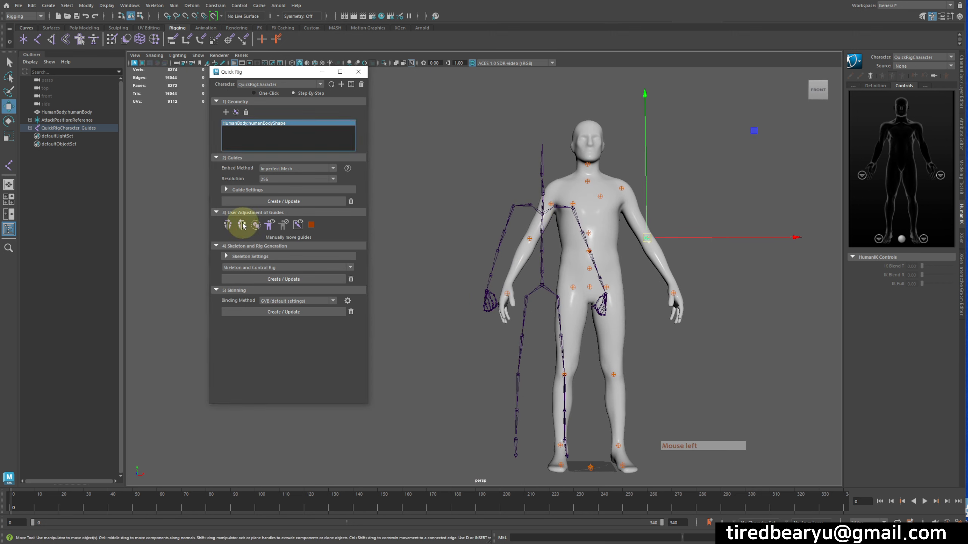
drag(629, 180, 653, 213)
click(242, 225)
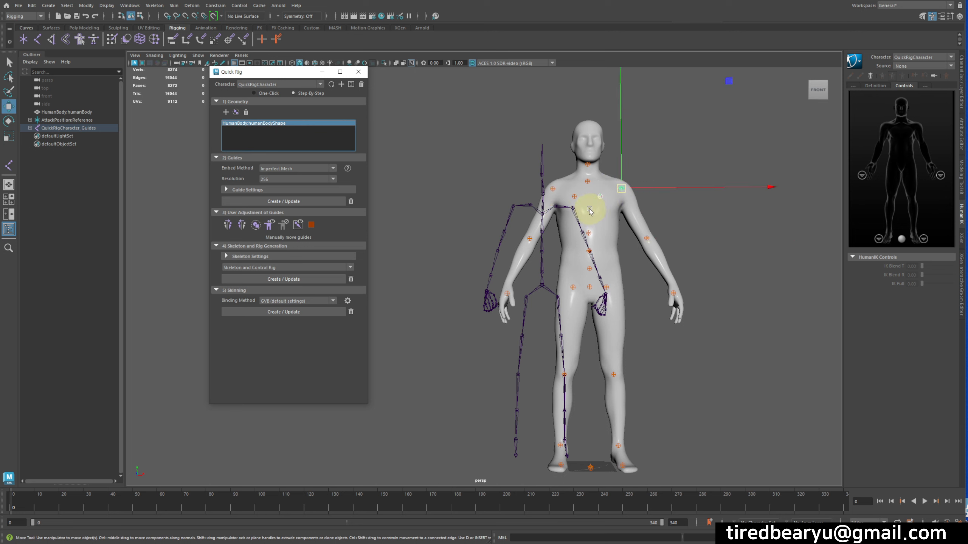
Generate the skeleton and control rig from the adjusted guides.
alt+drag(652, 247, 697, 200)
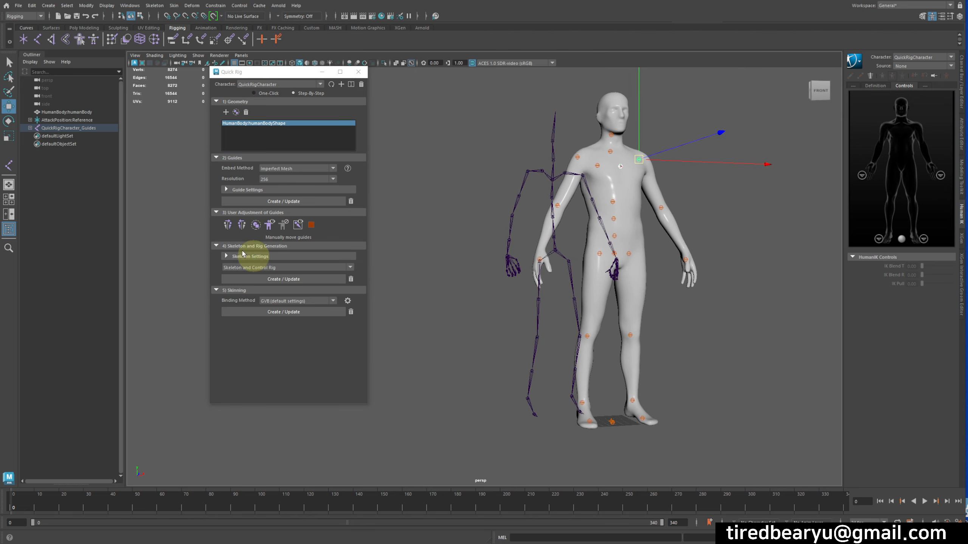
click(282, 279)
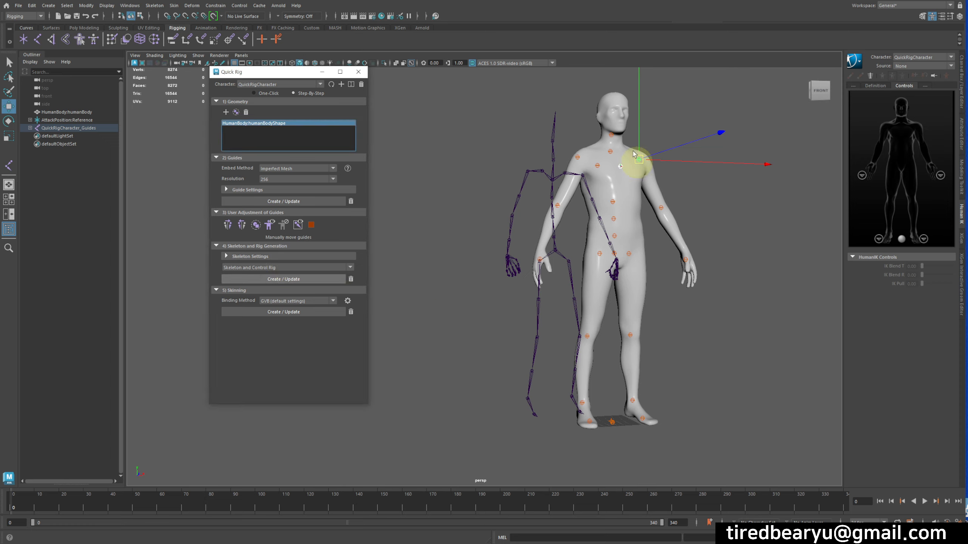
alt+drag(610, 271, 688, 272)
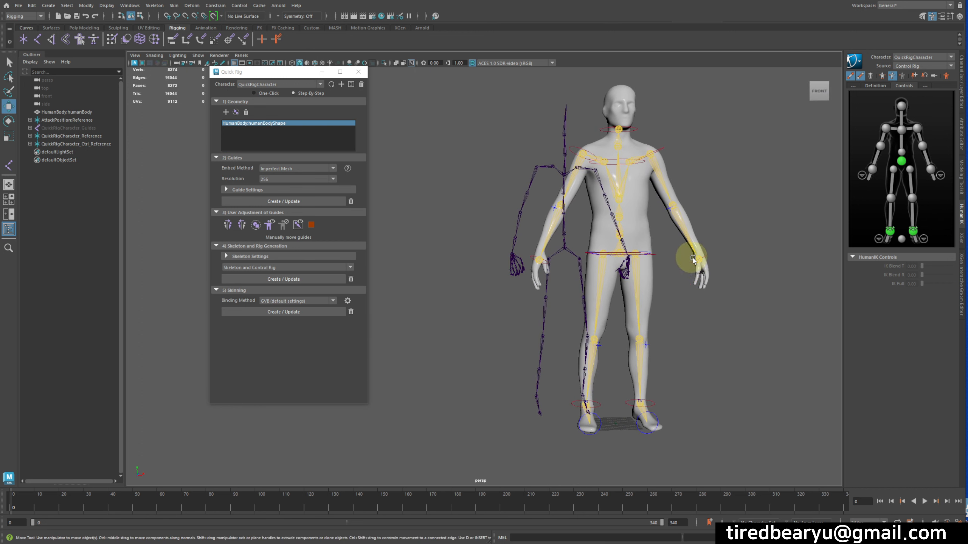
Test the control rig by moving the left wrist control, and undo the move.
click(707, 257)
middle_drag(744, 319, 747, 297)
key(z)
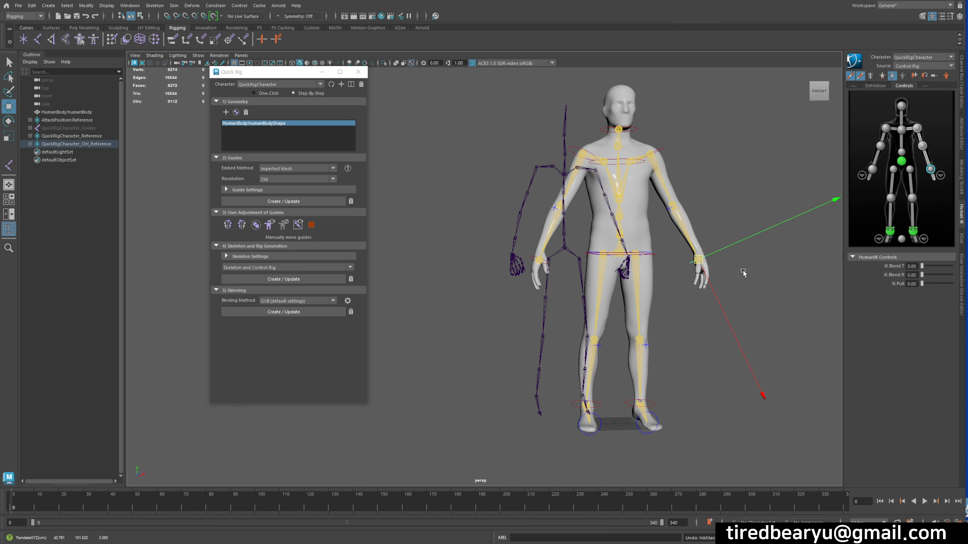
Set the HumanIK source of the QuickRigCharacter to None.
alt+right_drag(661, 259, 711, 253)
alt+middle_drag(712, 253, 646, 276)
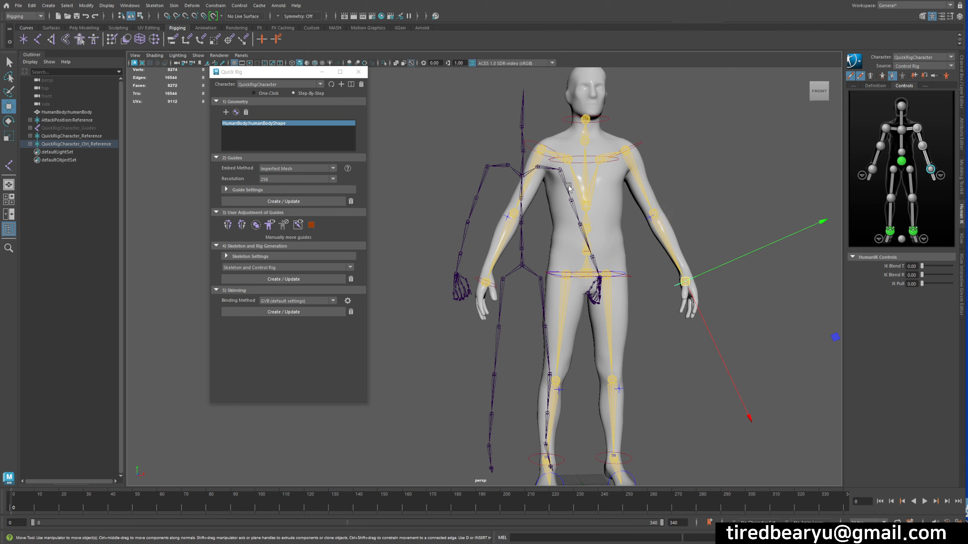
alt+middle_drag(662, 278, 646, 248)
alt+drag(647, 248, 642, 253)
key(q)
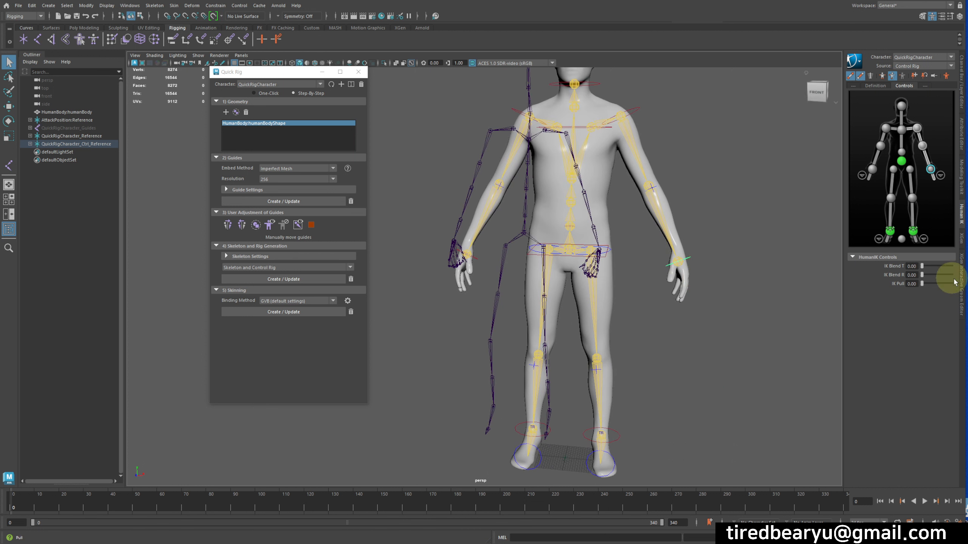
click(908, 67)
click(911, 74)
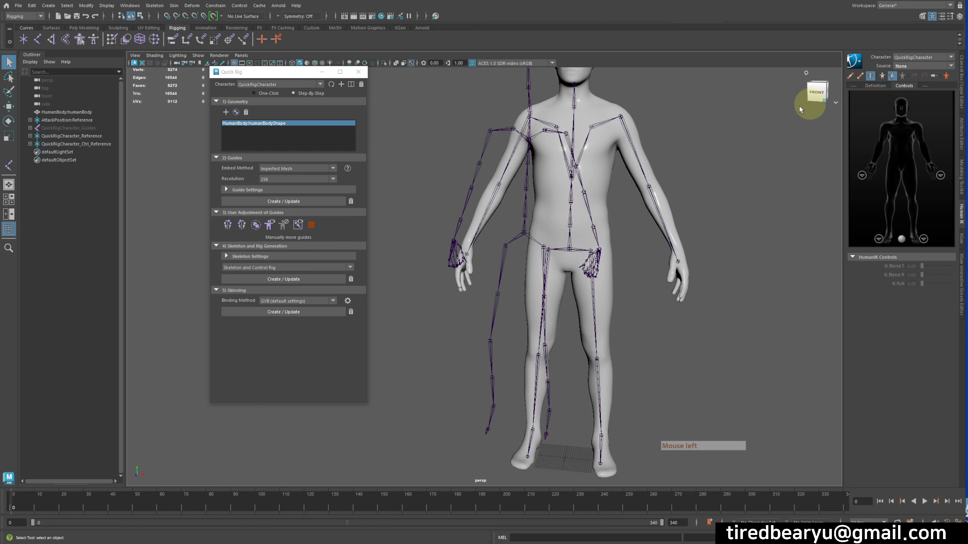
Select the left forearm joint and examine the skeleton around the left hand.
alt+drag(705, 188, 687, 248)
drag(687, 249, 730, 283)
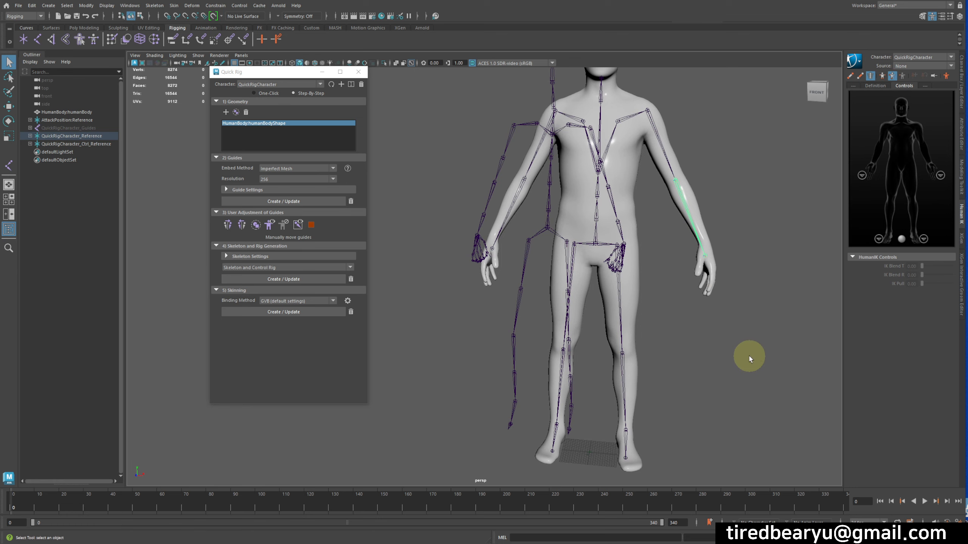
alt+middle_drag(749, 342, 661, 393)
alt+drag(660, 393, 642, 386)
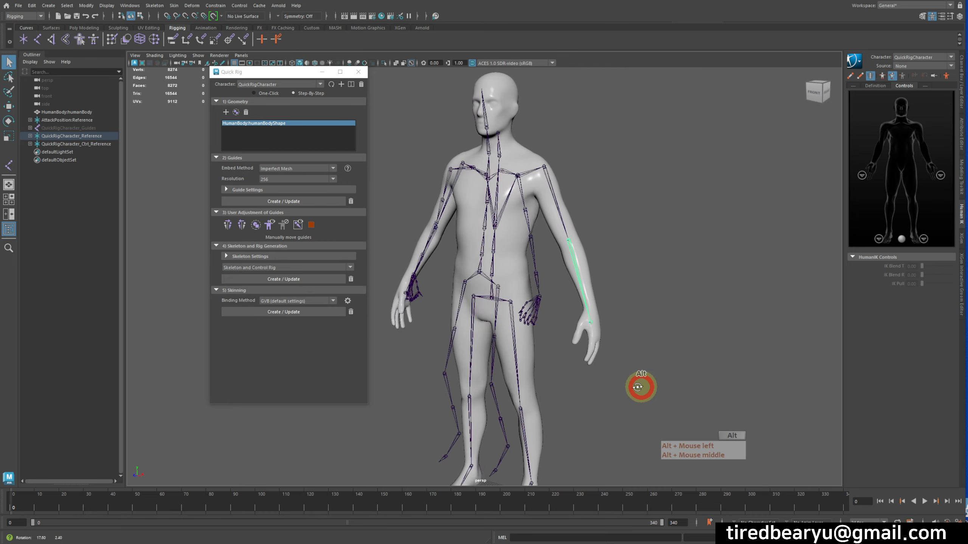
alt+right_drag(641, 387, 680, 377)
alt+middle_drag(680, 378, 711, 360)
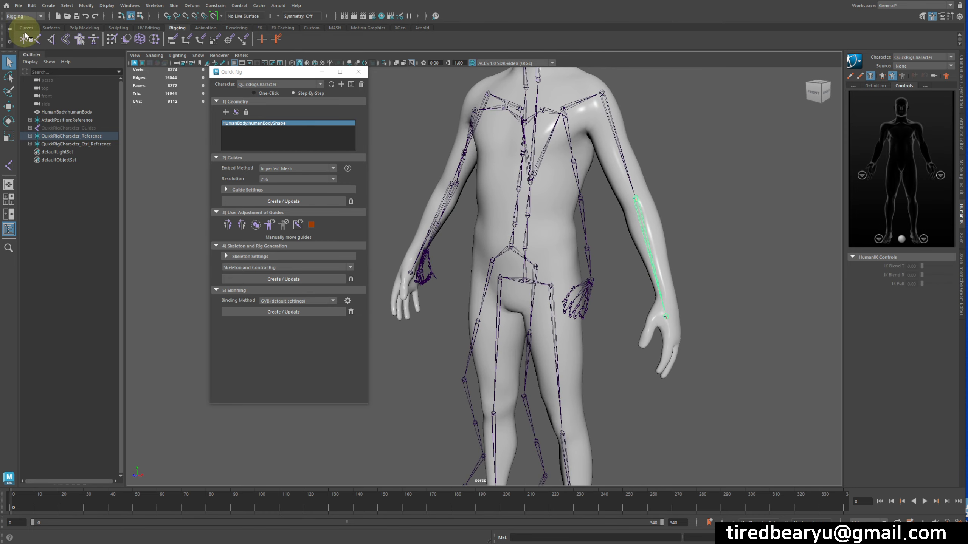
Draw a straight chain of four joints beside the left hand in the top view with the Joint tool.
click(37, 42)
alt+right_drag(588, 238, 488, 199)
alt+middle_drag(488, 199, 622, 197)
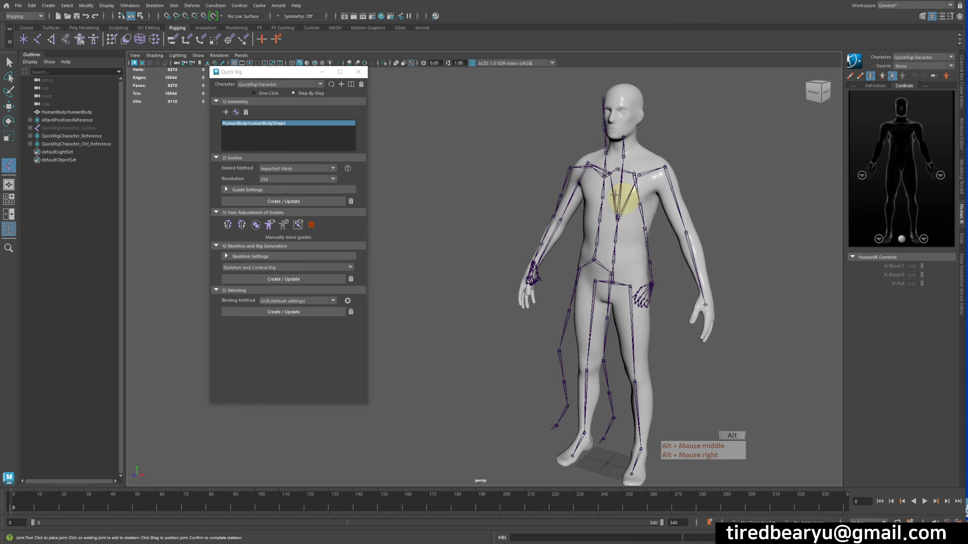
alt+drag(622, 196, 631, 208)
key(space)
key(space)
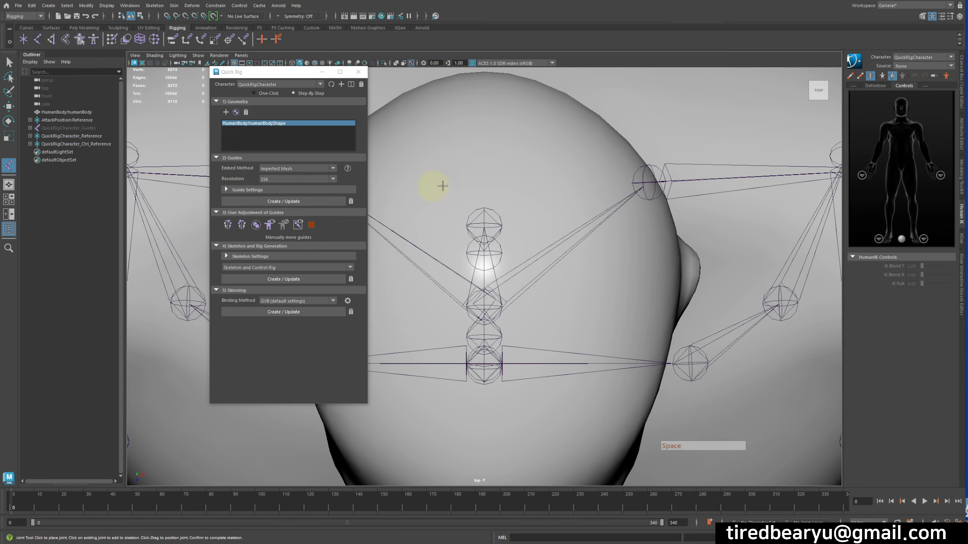
alt+right_drag(660, 212, 410, 142)
alt+right_drag(536, 164, 400, 148)
alt+middle_drag(640, 175, 364, 126)
alt+right_drag(572, 187, 762, 240)
alt+middle_drag(810, 254, 553, 174)
alt+middle_drag(422, 242, 609, 236)
click(610, 236)
click(658, 237)
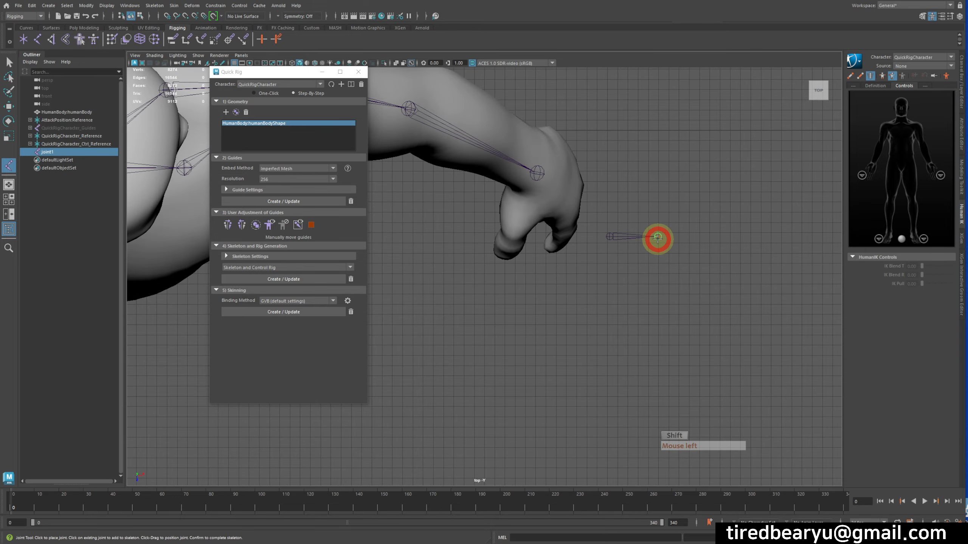
click(693, 237)
shift+drag(753, 238, 733, 236)
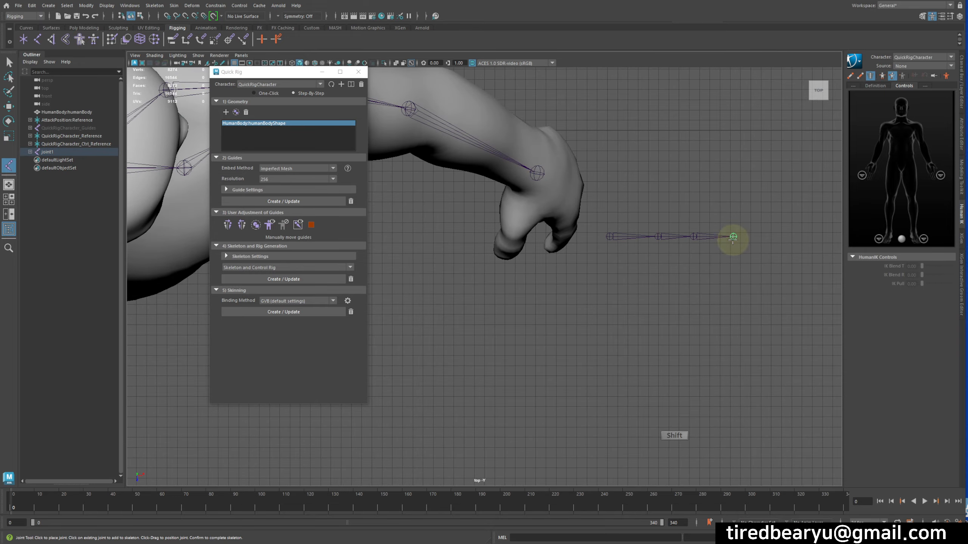
key(Return)
Move the new joint chain up next to the left hand in the perspective view.
key(space)
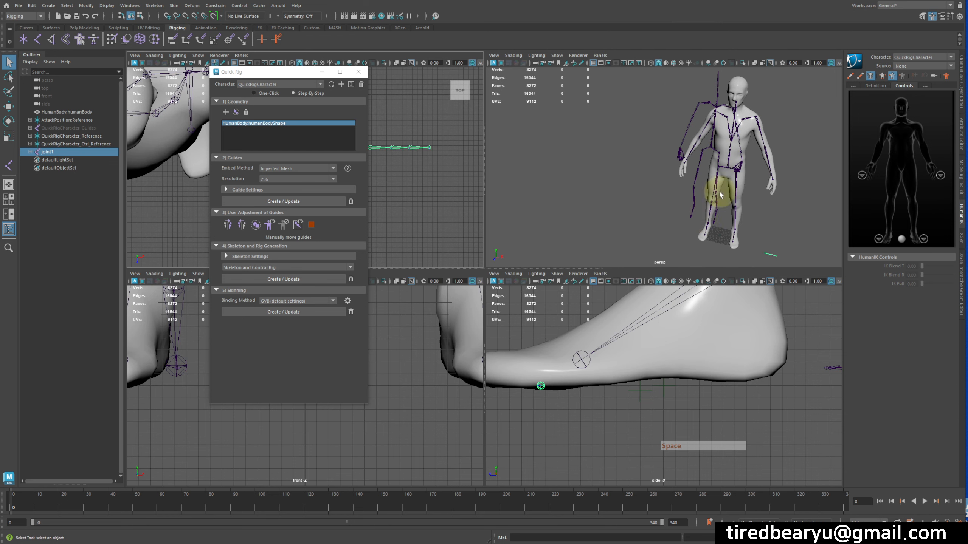
key(space)
alt+drag(716, 190, 672, 175)
key(w)
middle_drag(685, 239, 694, 231)
key(f)
alt+right_drag(703, 231, 452, 181)
alt+middle_drag(452, 181, 663, 200)
alt+right_drag(663, 200, 600, 209)
mouse_move(600, 209)
alt+mouse_down()
mouse_move(583, 211)
mouse_move(606, 212)
alt+mouse_up()
Rotate the joint chain to point down along the fingers and shift it onto the left hand.
key(e)
drag(670, 234, 547, 472)
alt+drag(594, 438, 757, 337)
middle_drag(757, 337, 754, 343)
alt+drag(755, 346, 745, 353)
key(w)
alt+middle_drag(678, 348, 678, 342)
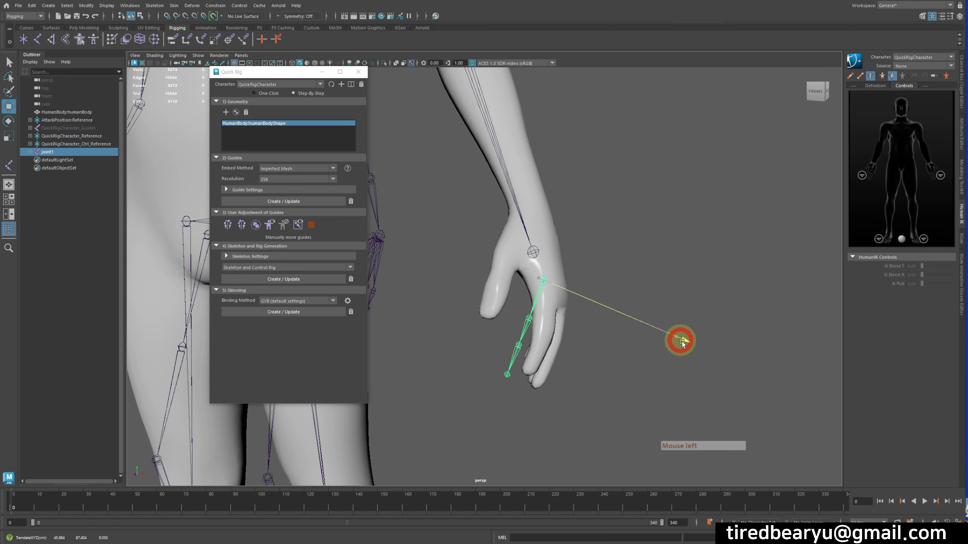
Angle the joint chain along the index finger as seen from the side and adjust its root position.
alt+drag(691, 348, 660, 270)
key(e)
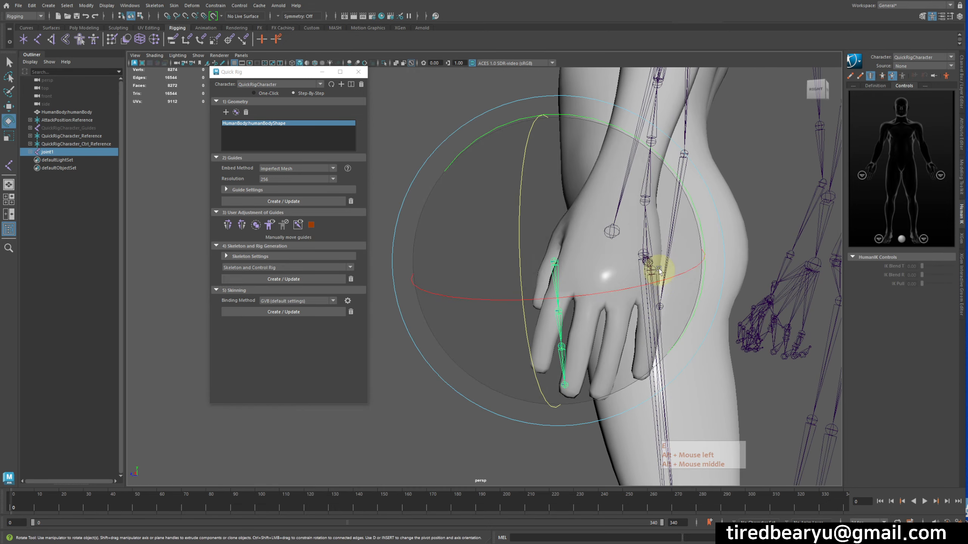
drag(637, 141, 671, 217)
key(w)
middle_drag(684, 234, 703, 244)
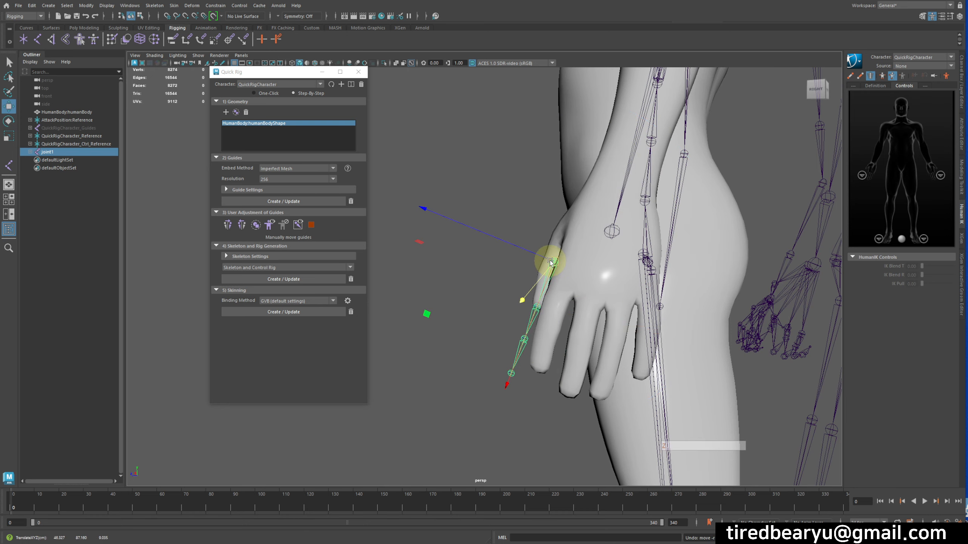
Tilt the joint chain to match the index finger's slope from the front and place its root at the knuckle.
alt+drag(569, 281, 659, 287)
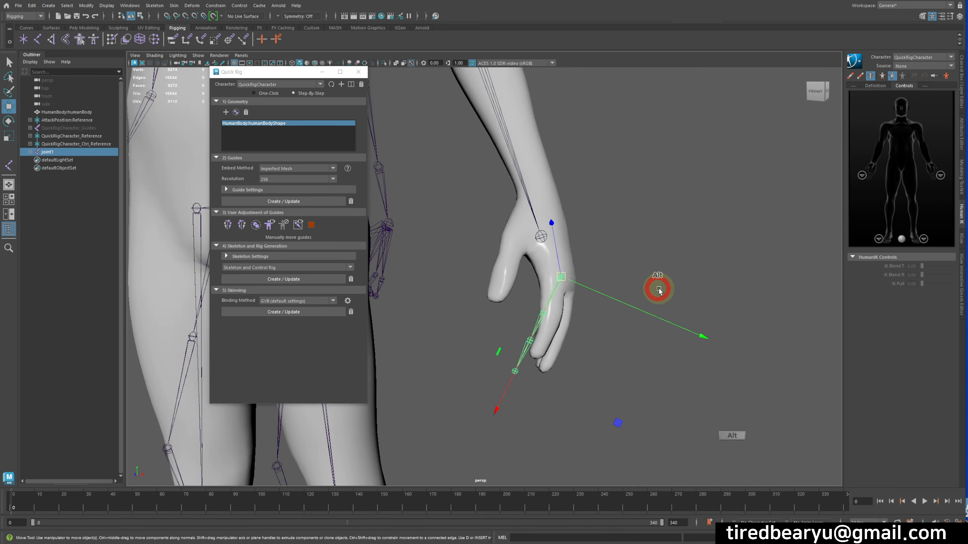
key(e)
drag(681, 371, 702, 350)
alt+drag(808, 298, 731, 284)
alt+right_drag(731, 284, 759, 283)
alt+middle_drag(758, 283, 726, 253)
key(w)
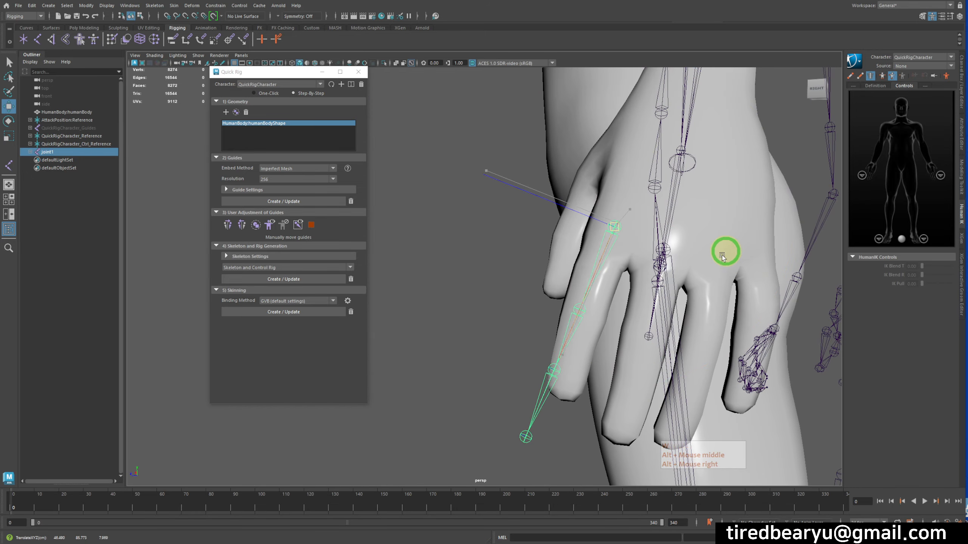
Scale the joint chain along its length to about 0.85 to fit the index finger.
alt+drag(713, 275, 605, 255)
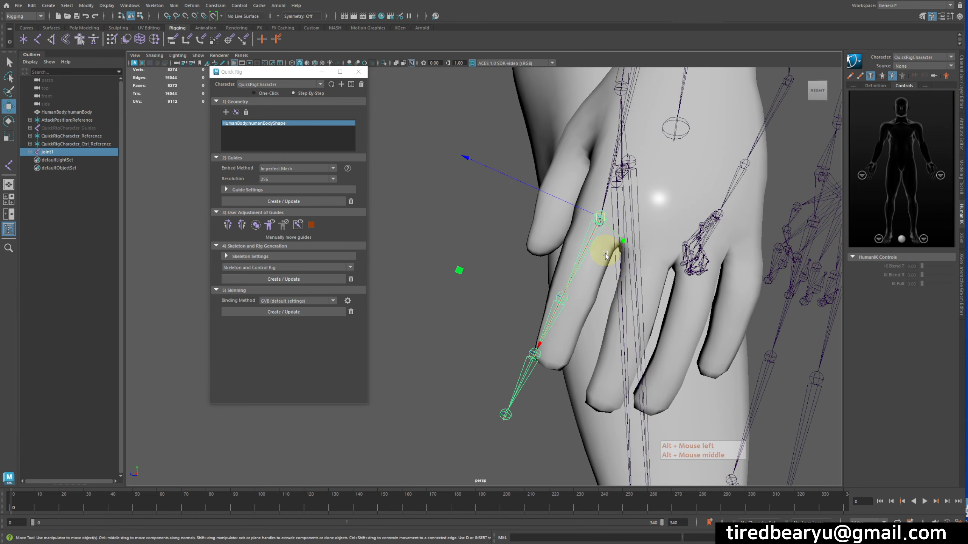
key(r)
alt+right_drag(634, 212, 577, 208)
alt+middle_drag(576, 208, 578, 233)
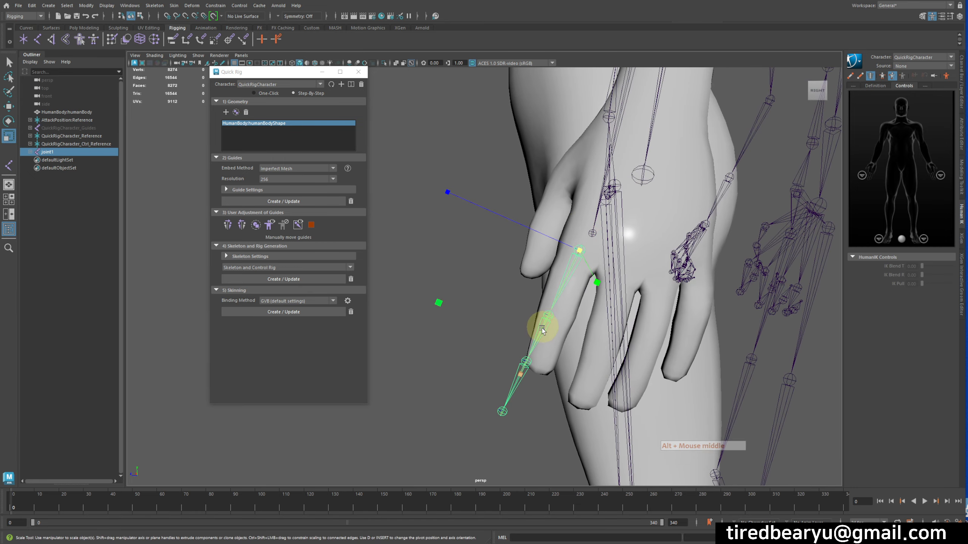
alt+drag(542, 330, 608, 354)
drag(579, 319, 594, 322)
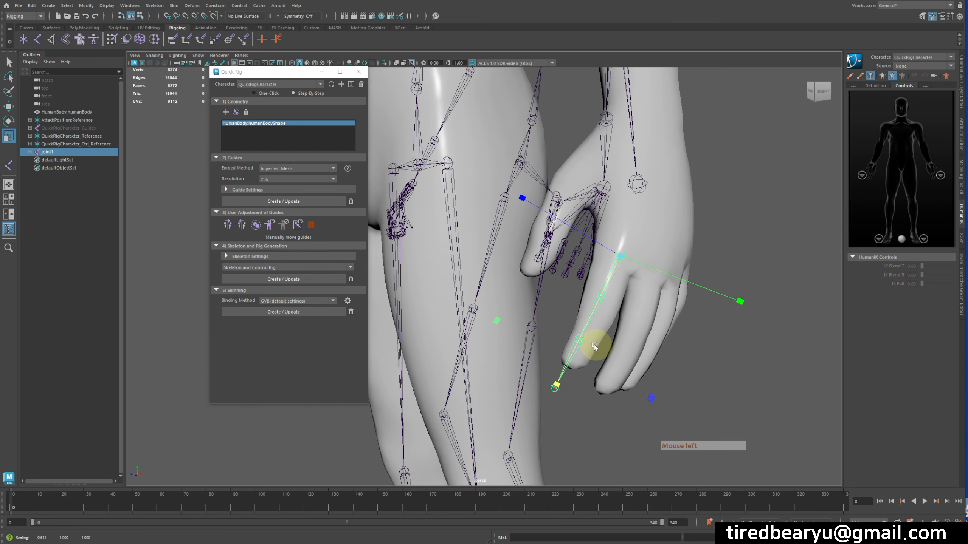
Scale down the chain's second joint along its length to keep the remaining joints inside the index finger.
key(w)
click(594, 317)
key(e)
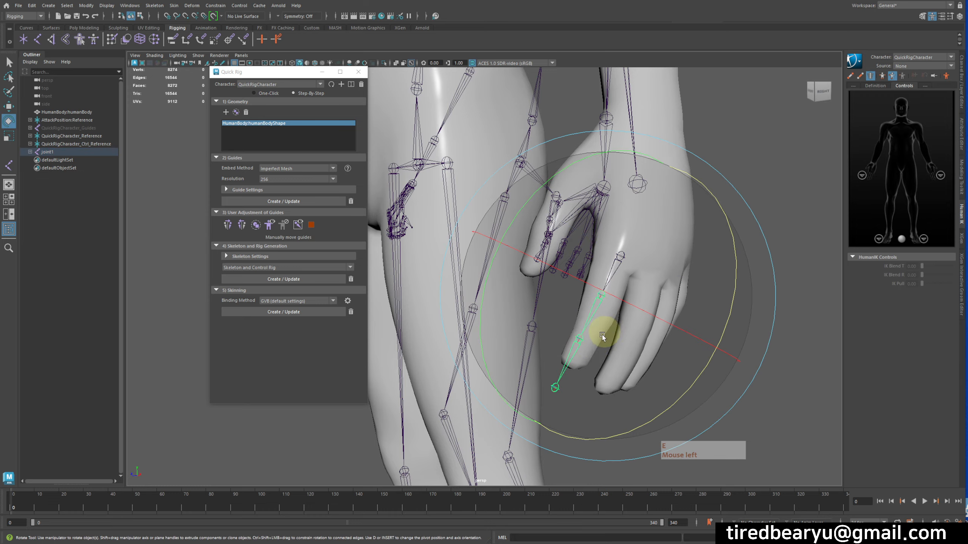
key(r)
drag(536, 431, 631, 382)
Rotate the chain's second joint to follow the bend of the index finger.
key(q)
click(578, 248)
key(e)
key(q)
key(e)
middle_drag(767, 339, 773, 354)
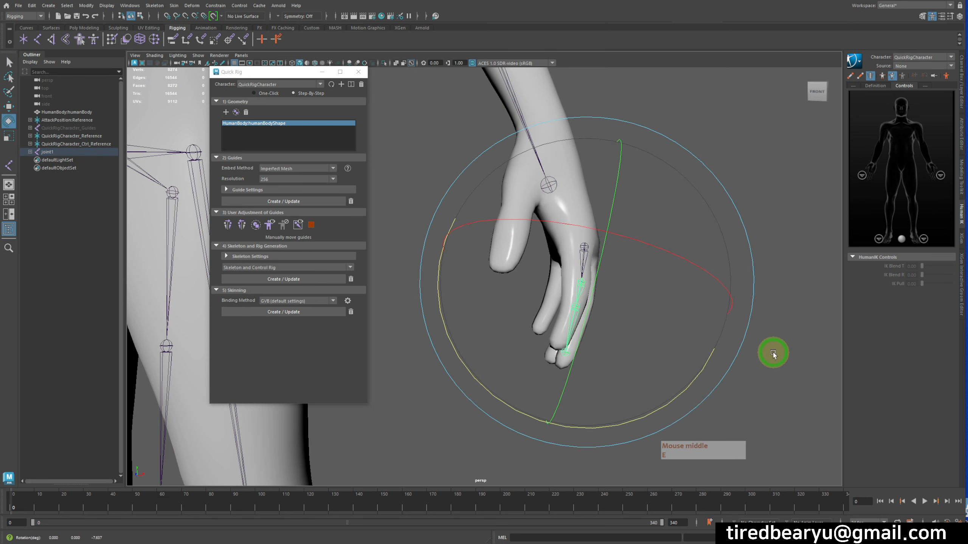
Rotate the chain's third joint to follow the bend of the index finger toward its tip.
key(q)
click(747, 349)
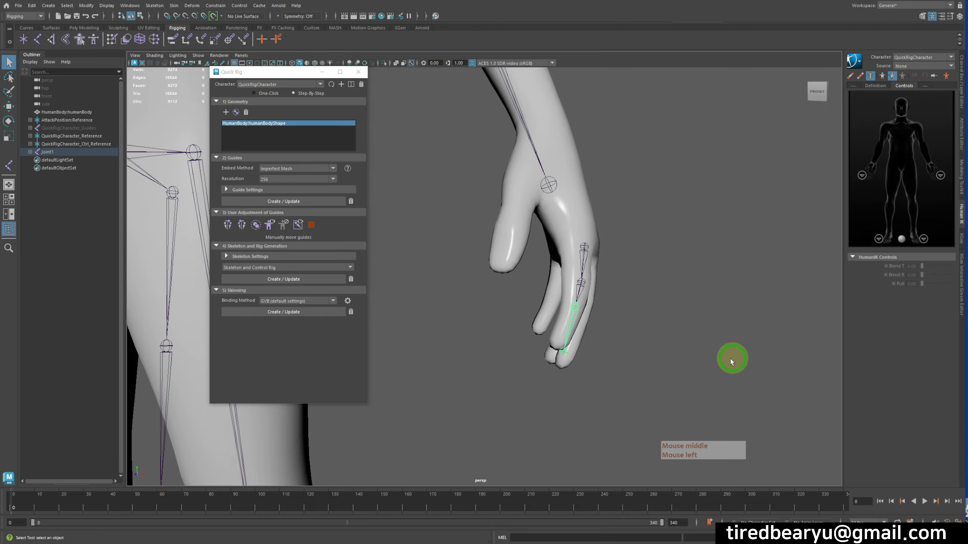
key(w)
key(e)
middle_drag(761, 364, 748, 371)
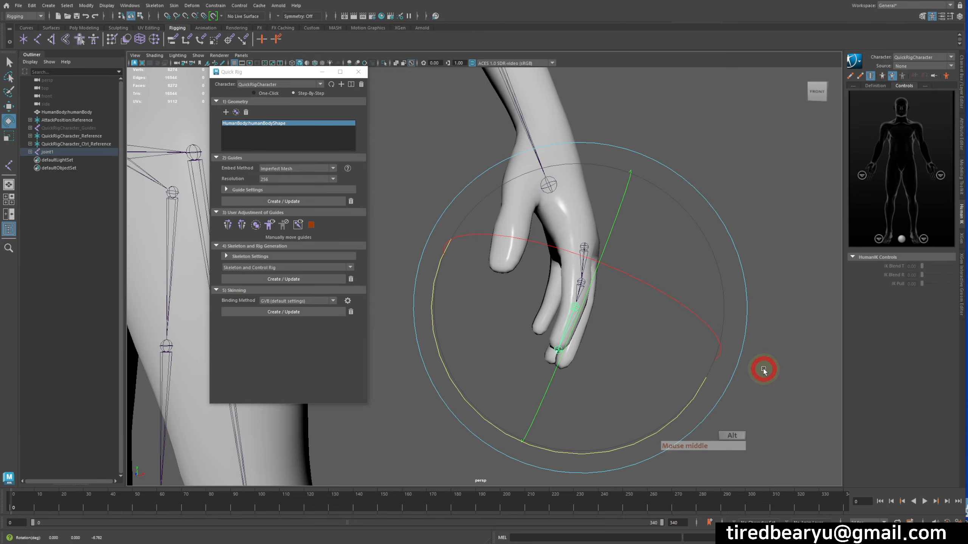
alt+drag(763, 369, 625, 337)
Rotate the whole index finger chain from its root to align it with the finger seen from the side.
key(q)
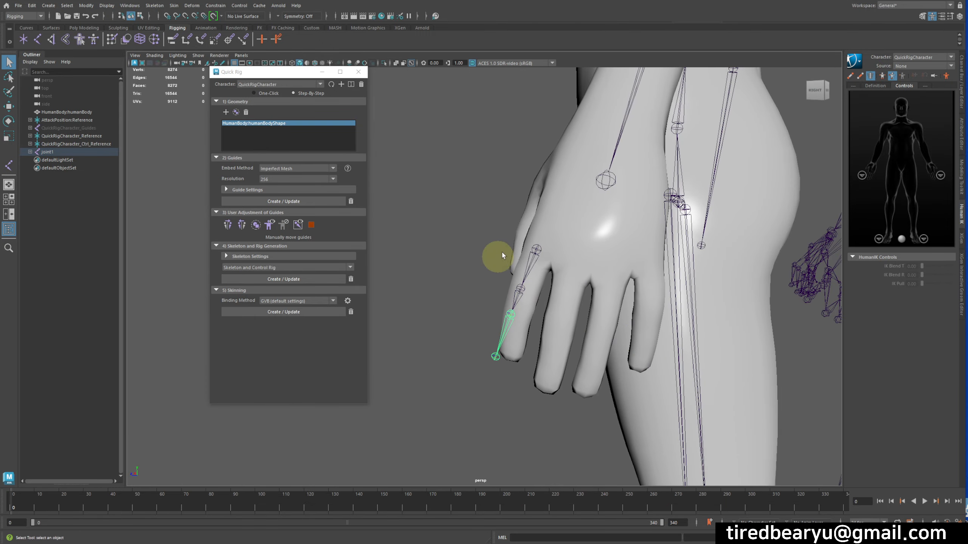
click(502, 254)
key(e)
drag(688, 233, 668, 245)
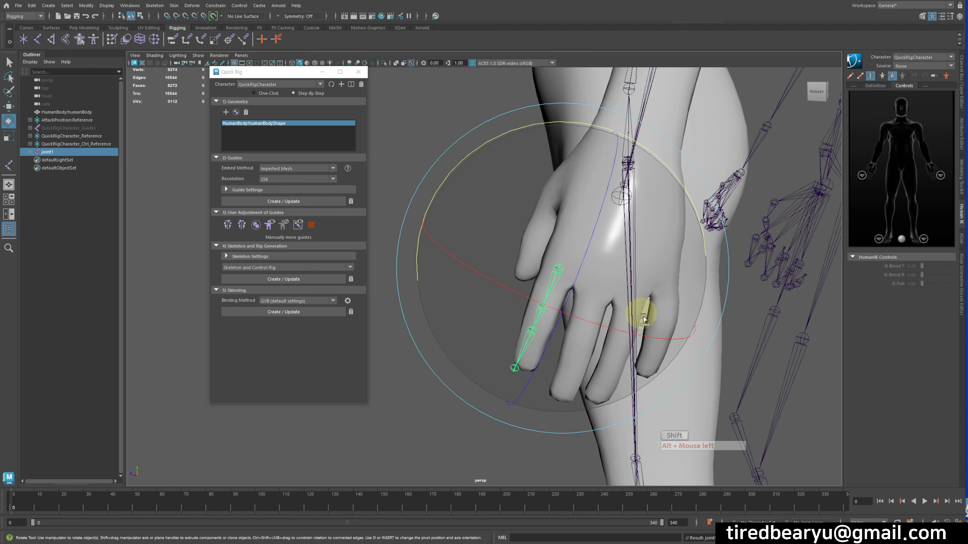
Duplicate the index finger joint chain and place the copy at the middle finger's knuckle.
key(ctrl+d)
alt+middle_drag(657, 313, 631, 316)
key(w)
alt+drag(631, 316, 718, 301)
key(e)
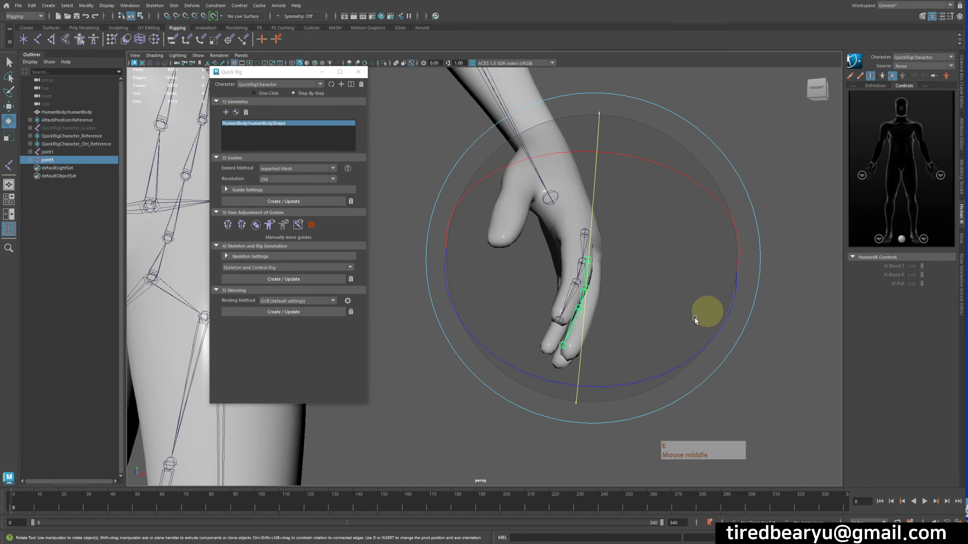
Rotate the middle finger chain to match the finger's direction and nudge its root into the knuckle.
drag(649, 382, 578, 360)
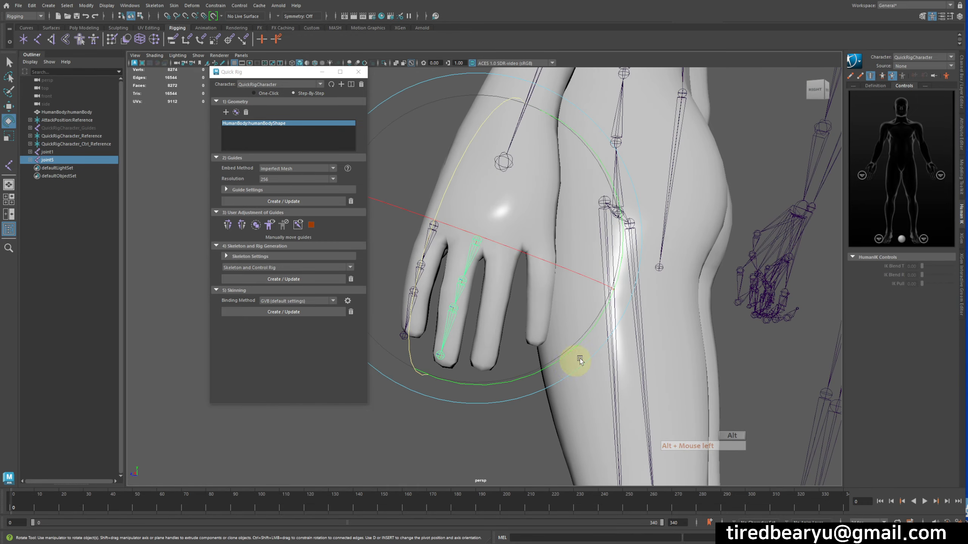
key(w)
middle_drag(606, 340, 605, 341)
key(e)
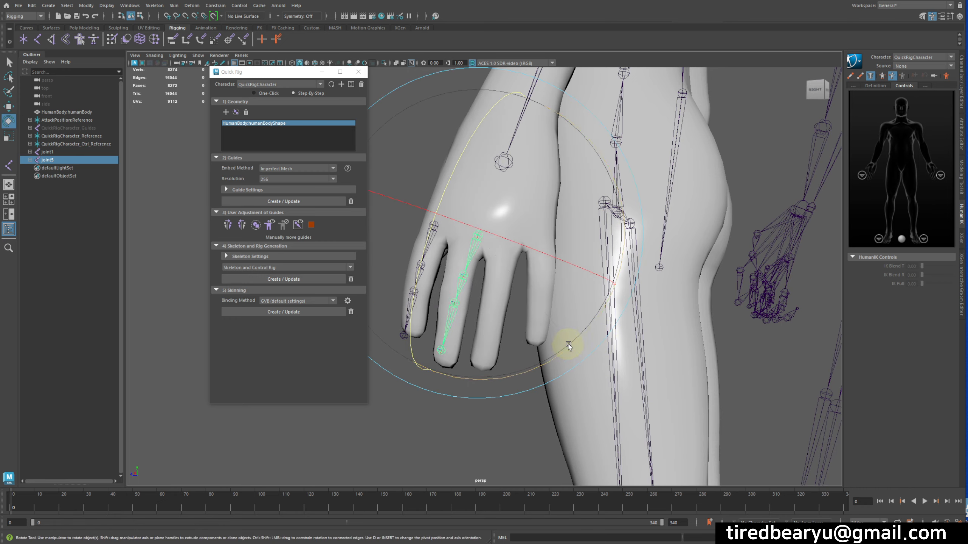
drag(568, 346, 581, 337)
Duplicate the middle finger joint chain and place the copy in the ring finger.
alt+drag(582, 337, 617, 336)
alt+right_drag(617, 335, 612, 330)
alt+middle_drag(612, 331, 609, 348)
key(w)
key(shift+d)
key(e)
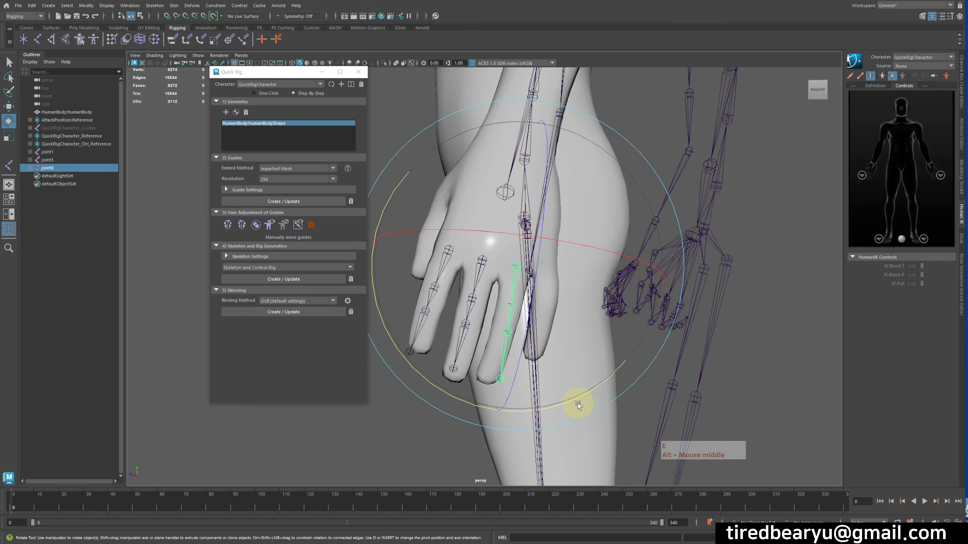
Rotate and shift the ring finger chain so its joints run through the center of the finger.
drag(577, 403, 712, 368)
key(e)
drag(529, 414, 494, 395)
alt+middle_drag(659, 385, 584, 353)
key(w)
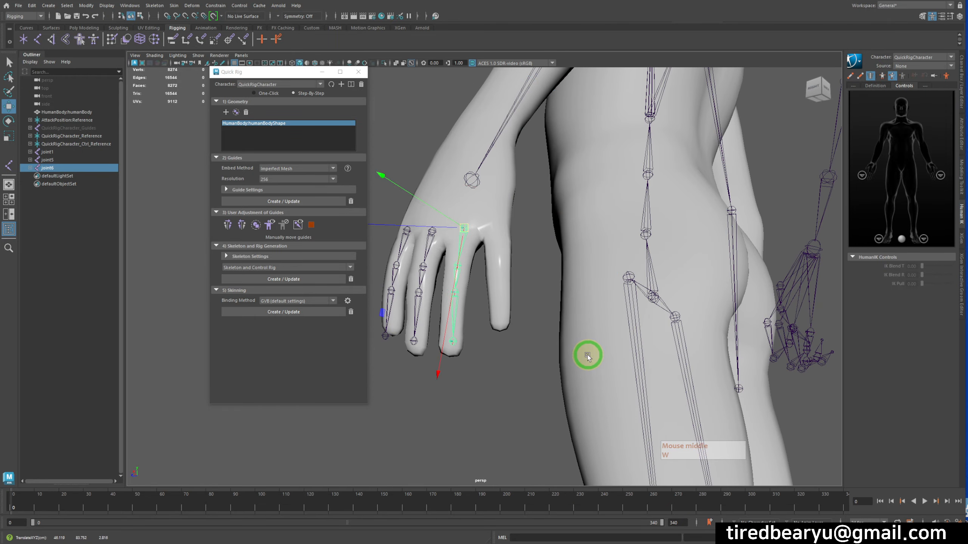
Duplicate the ring finger joint chain and place the copy in the little finger.
alt+drag(587, 356, 596, 363)
key(ctrl+d)
middle_drag(596, 363, 627, 362)
alt+drag(627, 362, 583, 334)
middle_drag(604, 326, 611, 322)
key(e)
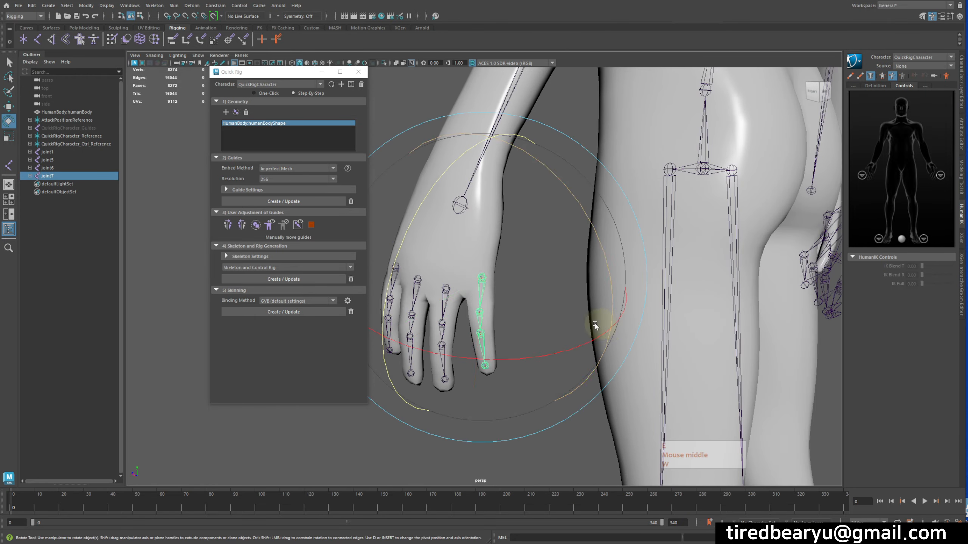
middle_drag(535, 322, 594, 315)
drag(612, 314, 602, 312)
key(ctrl+z)
key(ctrl+z)
Rotate the little finger chain to follow the finger's direction and nudge its root into the knuckle.
drag(538, 357, 583, 339)
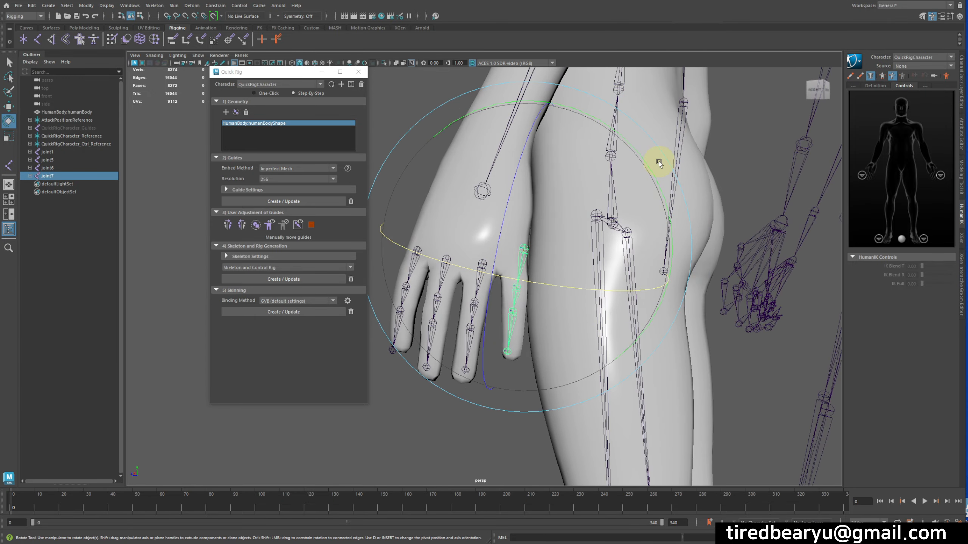
drag(648, 166, 633, 142)
key(w)
mouse_move(742, 185)
middle_down()
mouse_move(726, 184)
mouse_move(734, 184)
middle_up()
Duplicate the index finger joint chain and move the copy to the base of the thumb.
alt+drag(735, 184, 652, 196)
alt+right_drag(652, 196, 664, 240)
key(q)
click(525, 254)
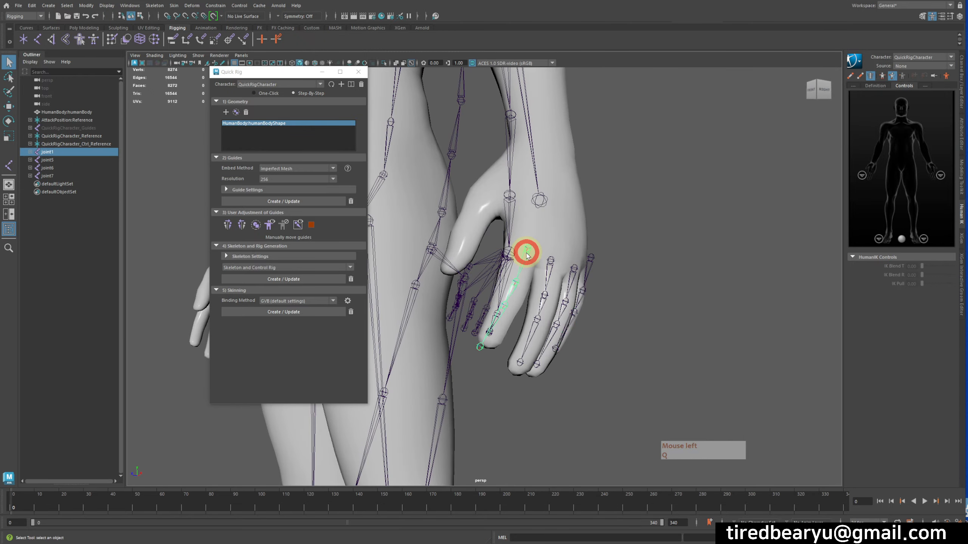
alt+drag(525, 253, 619, 300)
key(z)
key(shift+d)
key(w)
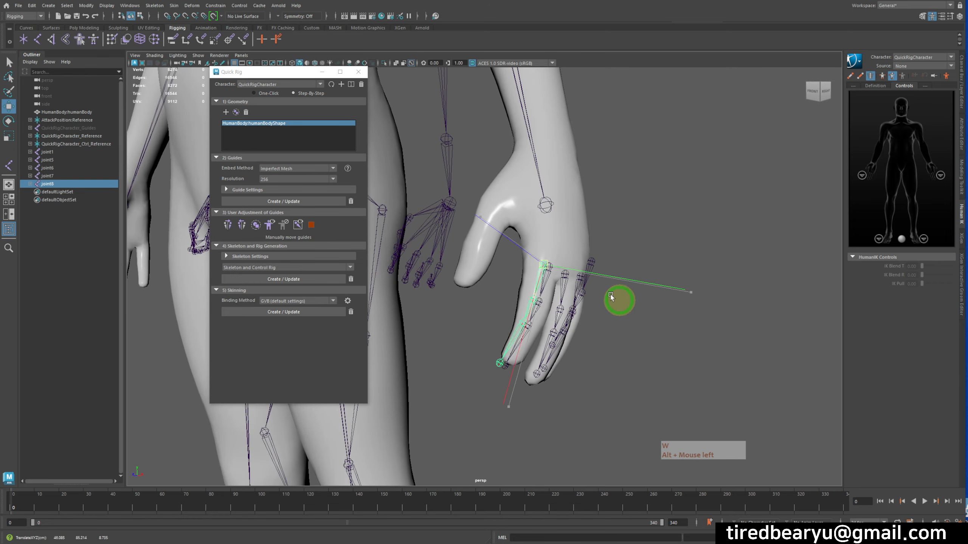
middle_drag(619, 301, 567, 218)
Turn the copied chain toward the thumb's direction and move its root inside the thumb base.
alt+drag(567, 217, 587, 241)
key(e)
drag(553, 177, 477, 213)
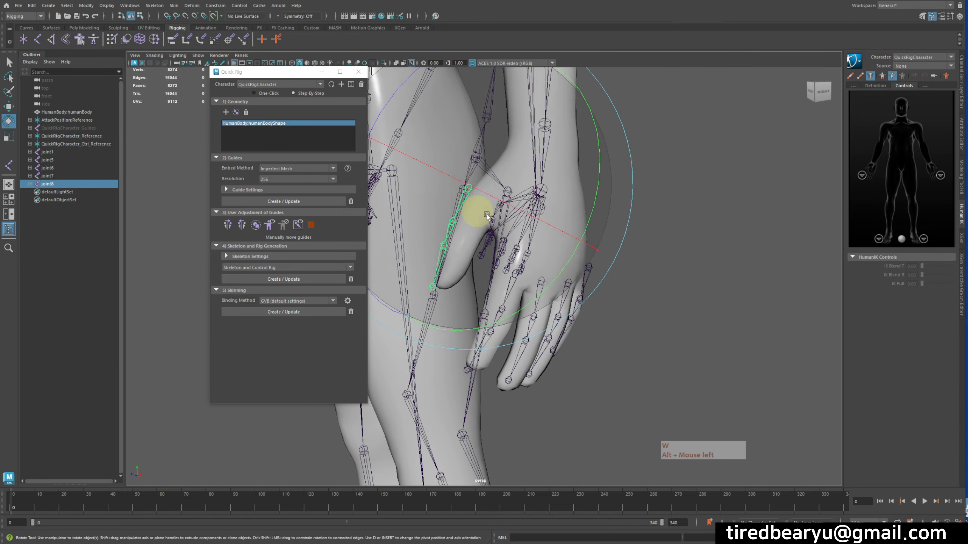
key(w)
middle_drag(648, 254, 652, 255)
alt+drag(652, 255, 733, 255)
middle_drag(733, 255, 710, 261)
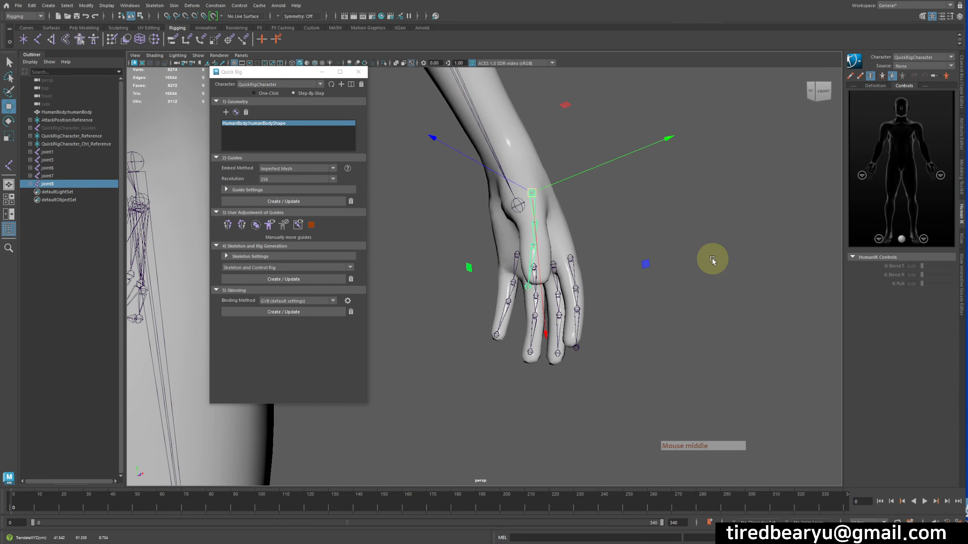
Tilt the thumb chain to match the thumb's slope from the inner side of the hand and recenter its root.
alt+drag(713, 261, 748, 257)
key(e)
drag(564, 129, 532, 133)
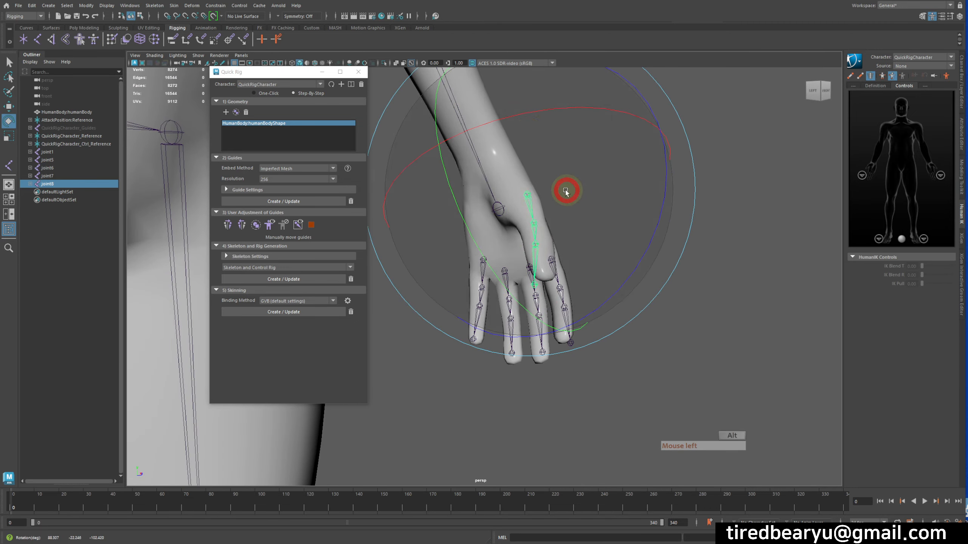
alt+drag(565, 191, 702, 296)
key(w)
middle_drag(702, 296, 696, 284)
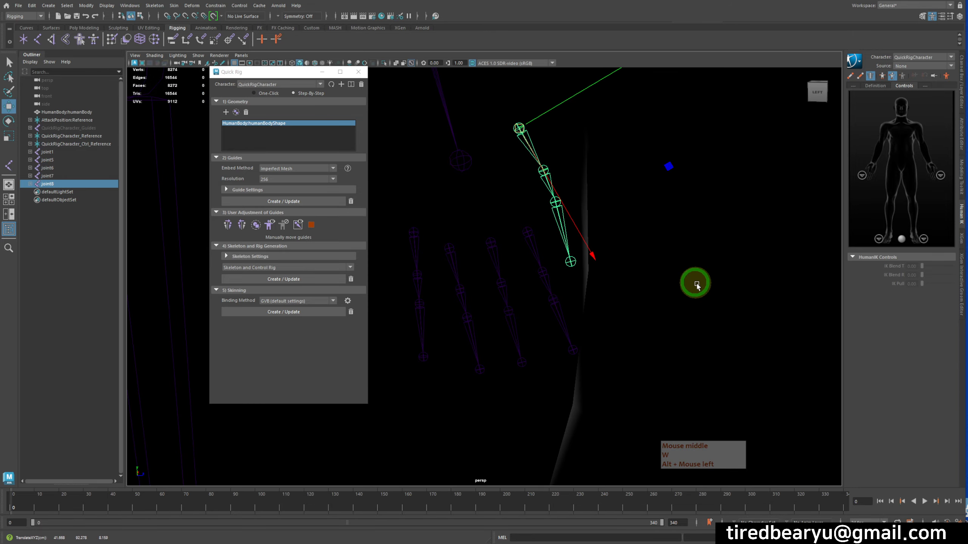
Rotate the thumb chain from the front so its joints stay along the thumb.
mouse_move(696, 286)
alt+mouse_down()
mouse_move(622, 281)
mouse_move(702, 298)
alt+mouse_up()
key(e)
middle_drag(703, 298, 702, 311)
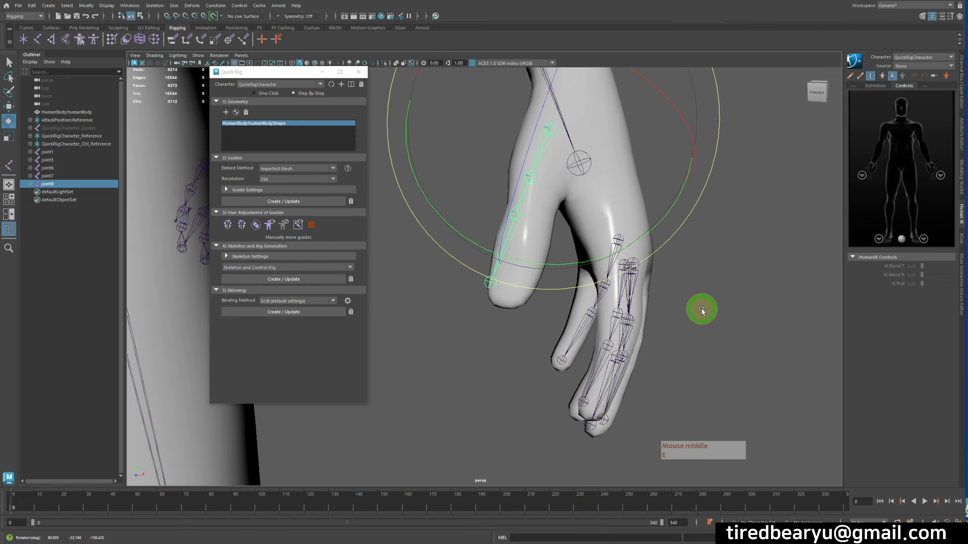
key(q)
Examine the left hand's finger and thumb joints up close and in relation to the whole body skeleton.
alt+drag(665, 306, 625, 290)
alt+right_drag(625, 289, 575, 265)
alt+middle_drag(575, 265, 704, 296)
alt+right_drag(705, 297, 450, 203)
alt+middle_drag(450, 203, 596, 182)
alt+drag(595, 179, 647, 178)
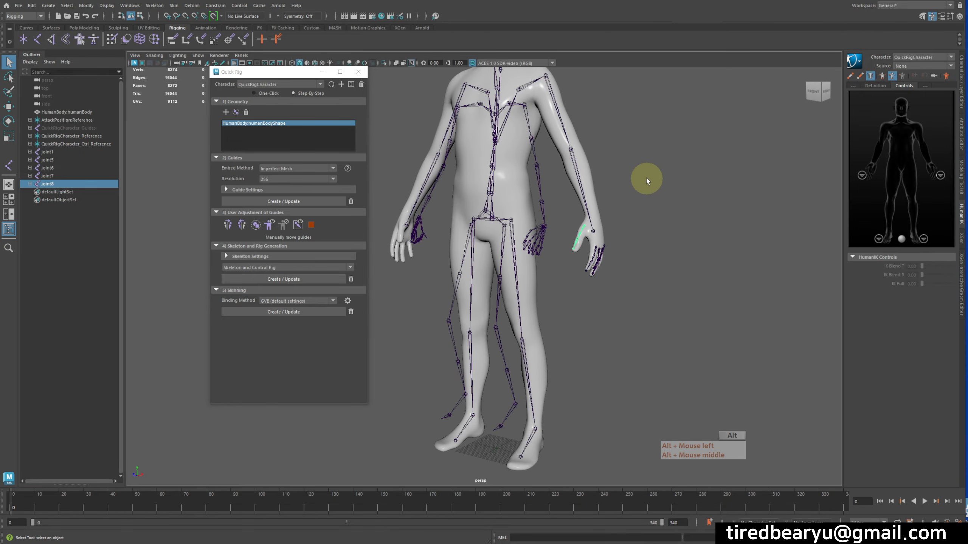
alt+middle_drag(602, 214, 760, 208)
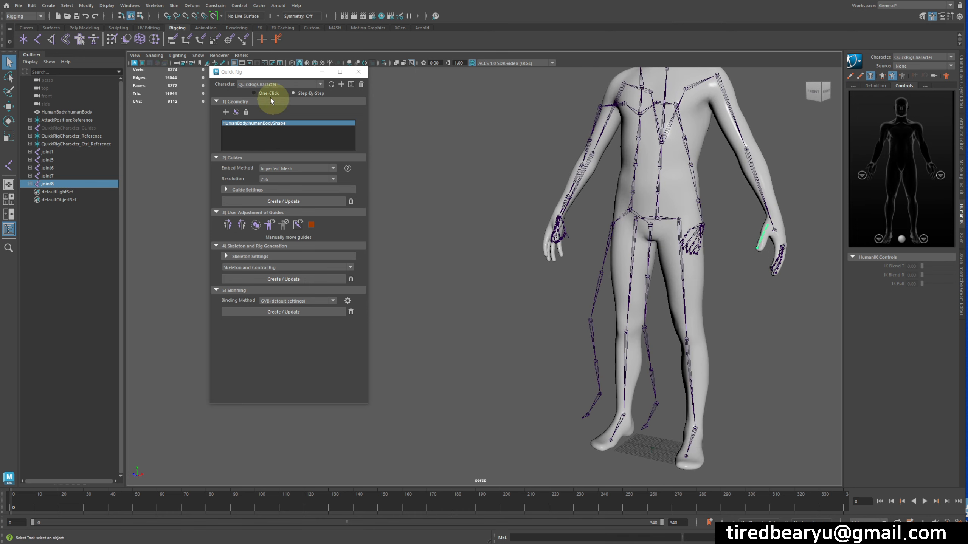
key(q)
Move the Quick Rig window off the body and select all five finger and thumb joint chains of the left hand.
drag(249, 79, 186, 154)
alt+drag(439, 214, 557, 219)
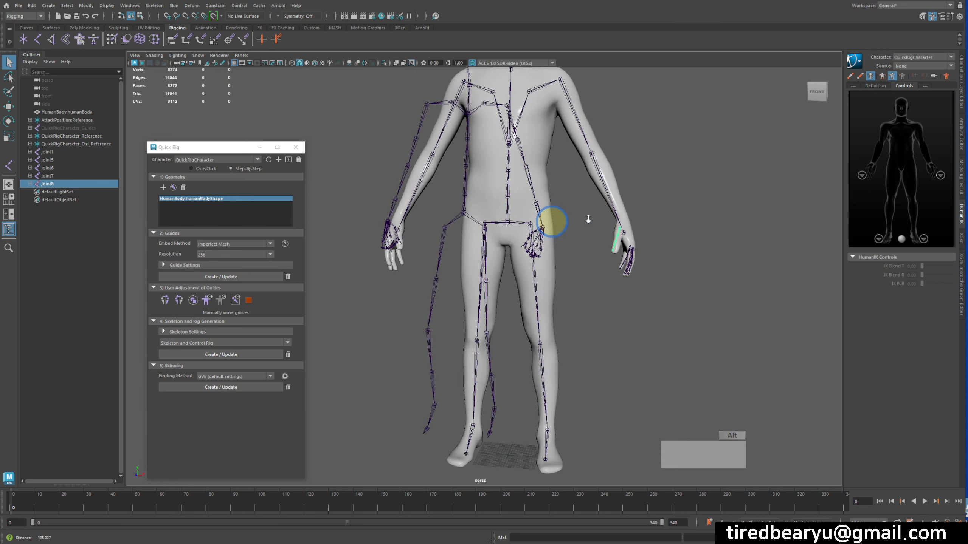
alt+right_drag(558, 218, 664, 235)
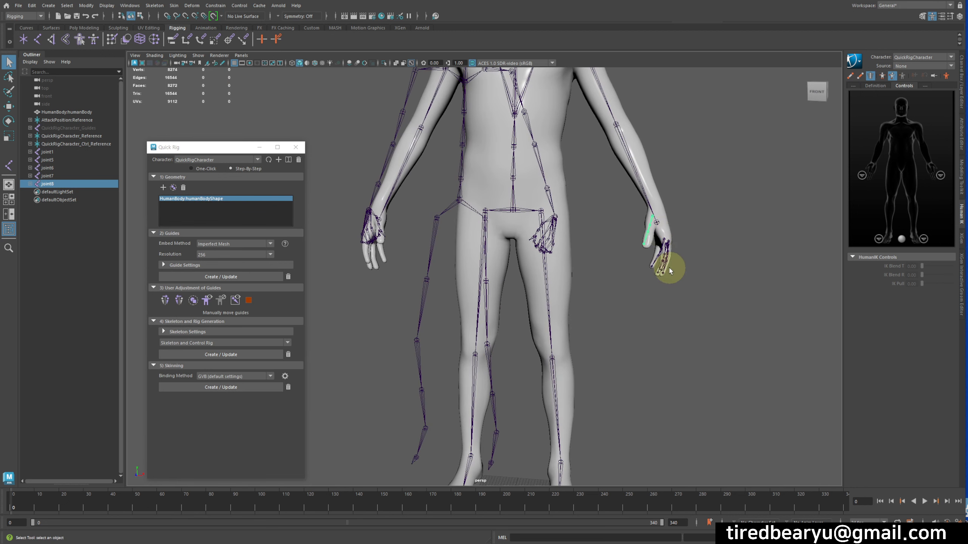
click(129, 5)
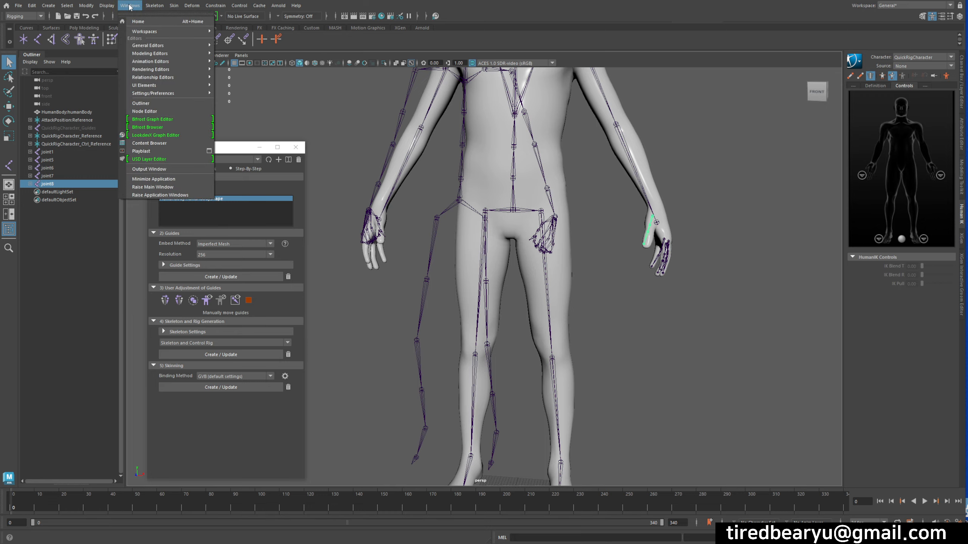
alt+middle_drag(639, 252, 545, 260)
alt+right_drag(545, 260, 651, 280)
alt+drag(651, 280, 345, 241)
key(f)
alt+right_drag(606, 268, 29, 130)
alt+drag(403, 198, 507, 212)
alt+right_drag(506, 212, 698, 226)
shift+drag(525, 285, 614, 328)
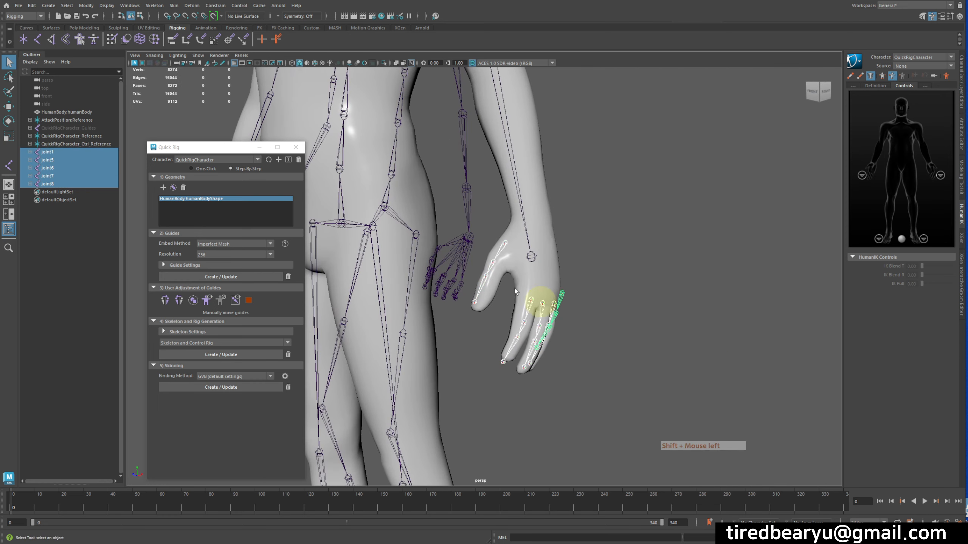
Freeze the translate, rotate and scale transformations of the five selected joint chains, leaving joint orient out.
click(960, 95)
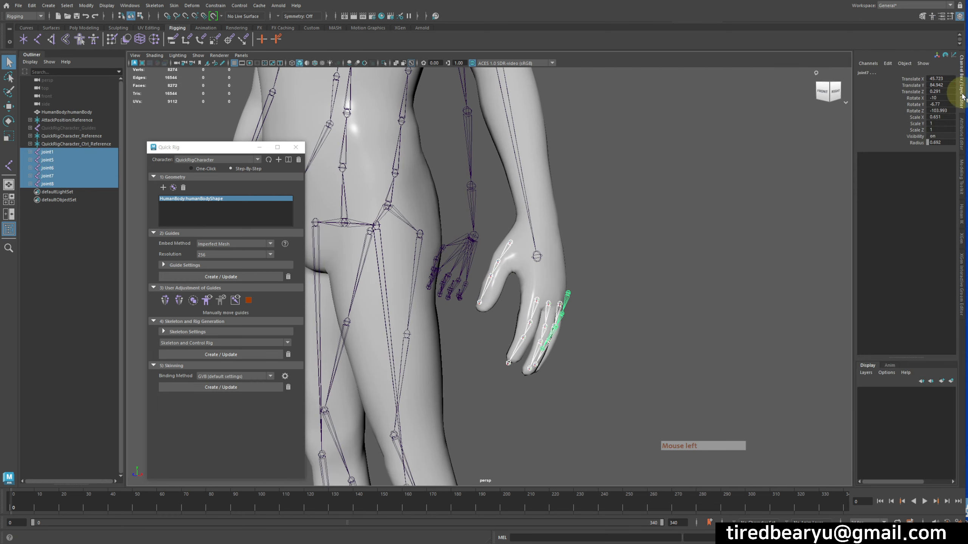
click(81, 5)
mouse_move(152, 51)
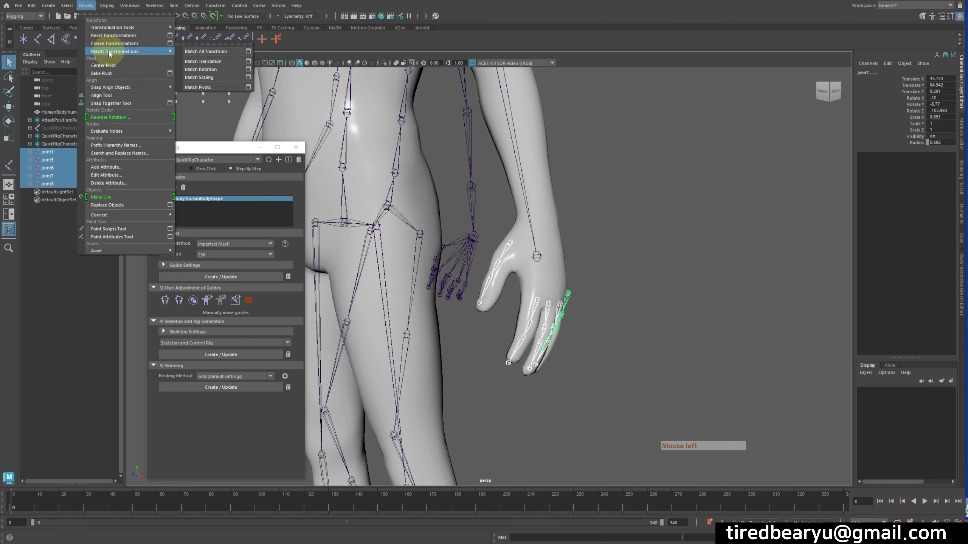
click(170, 43)
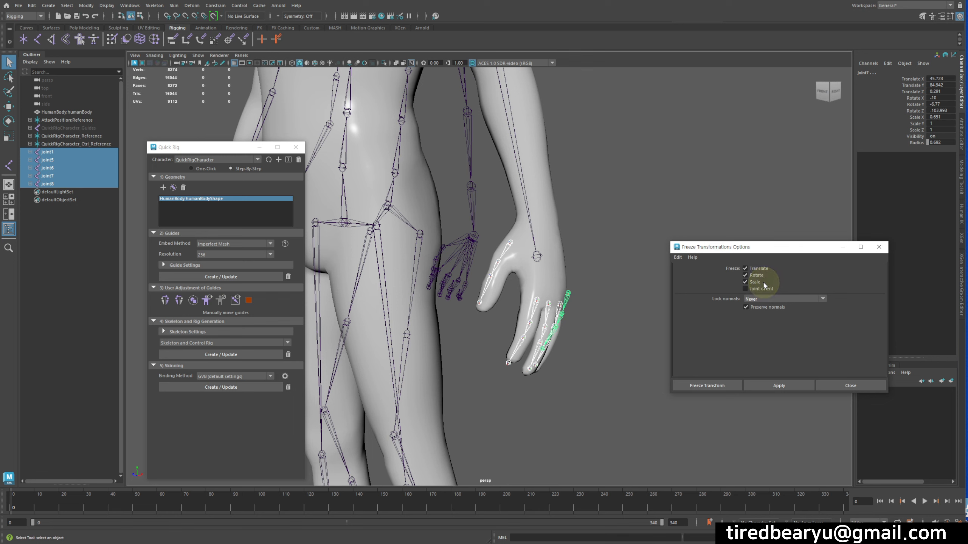
click(776, 381)
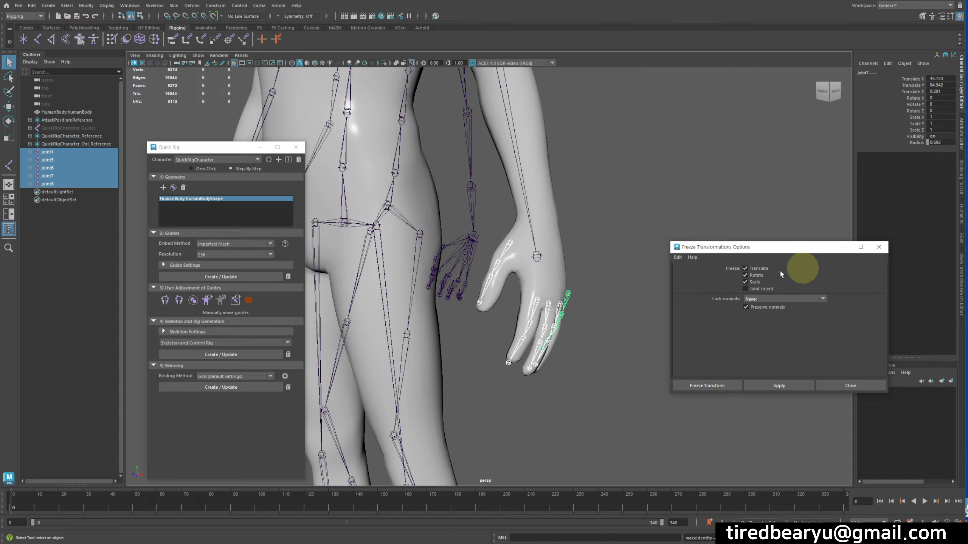
alt+drag(580, 335, 594, 358)
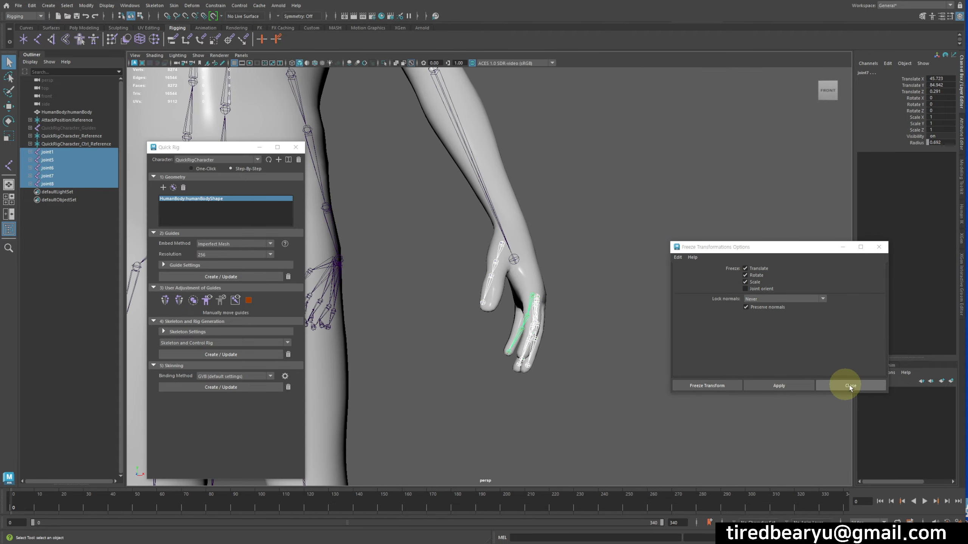
click(850, 386)
Select only the left thumb's joint chain and open the Mirror Joints options, moving the window off the hand.
alt+drag(602, 293, 530, 261)
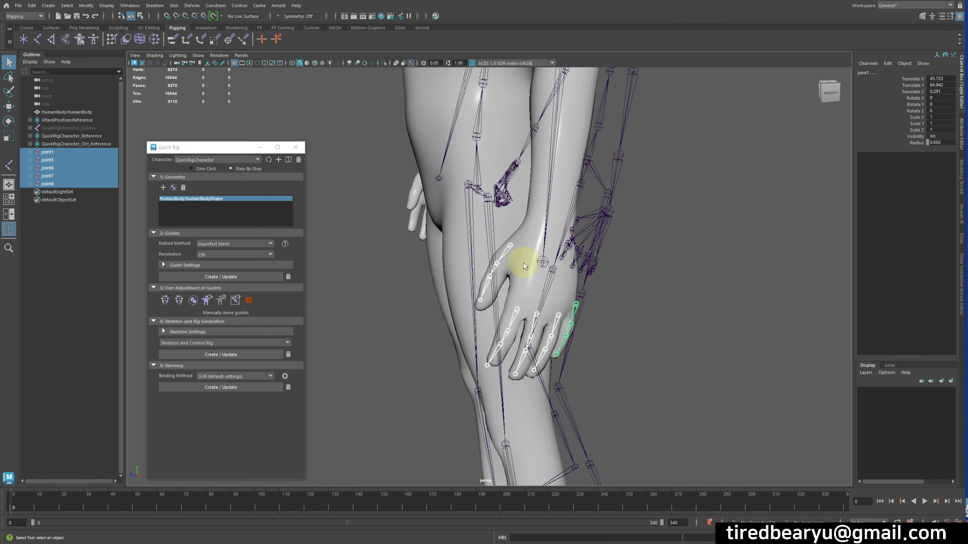
alt+drag(460, 210, 646, 262)
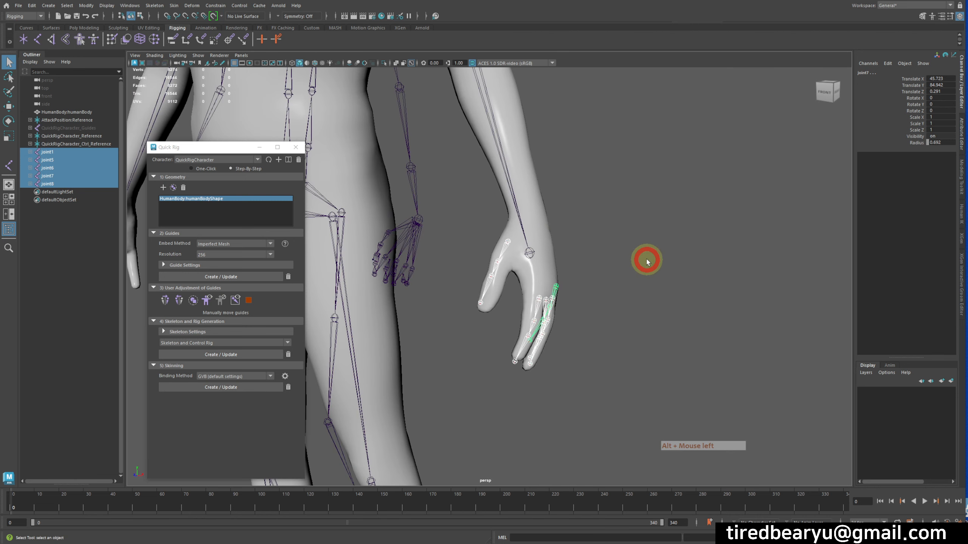
click(646, 262)
click(497, 259)
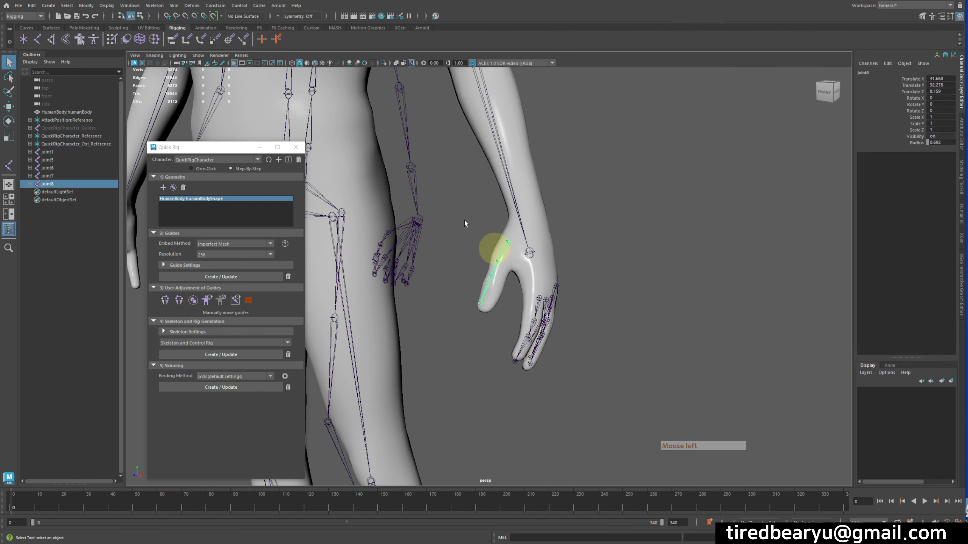
click(174, 5)
mouse_move(154, 5)
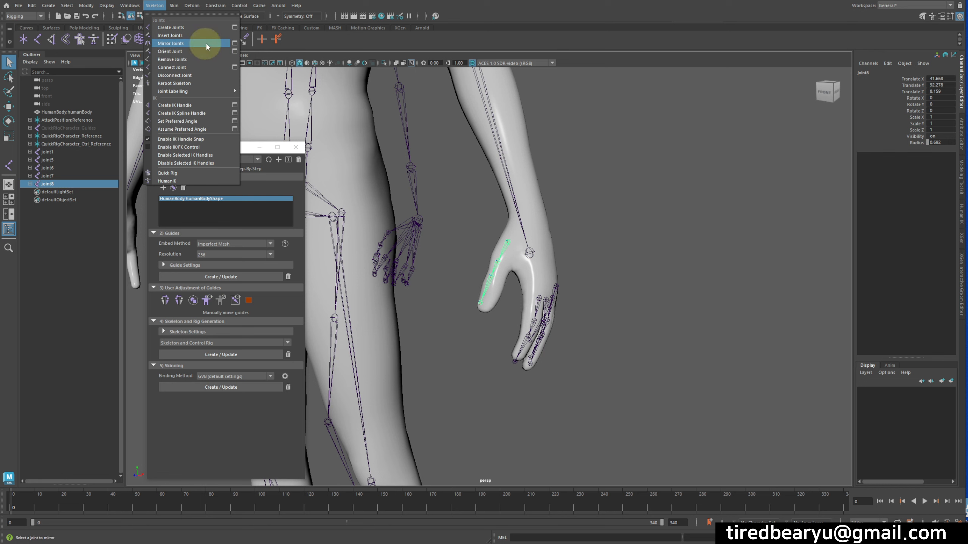
click(235, 44)
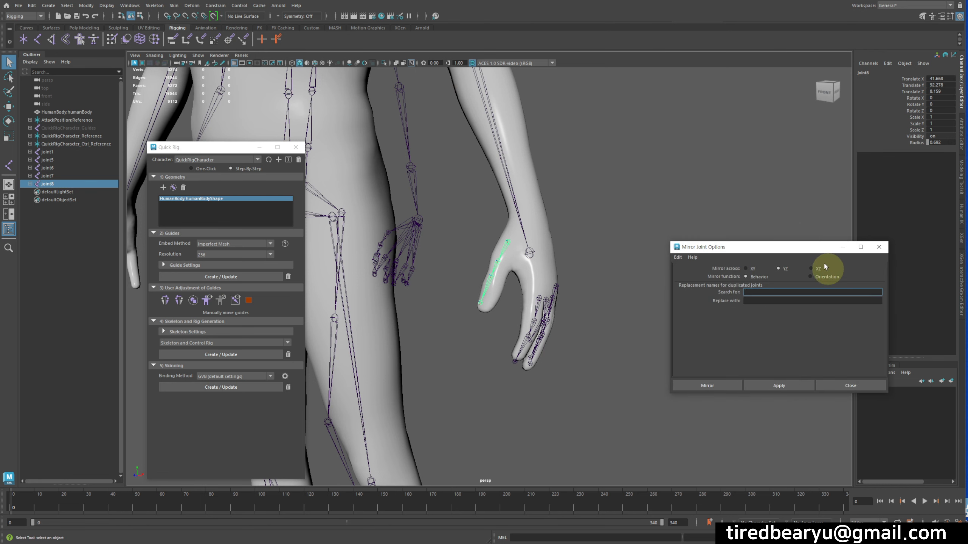
drag(816, 252, 776, 158)
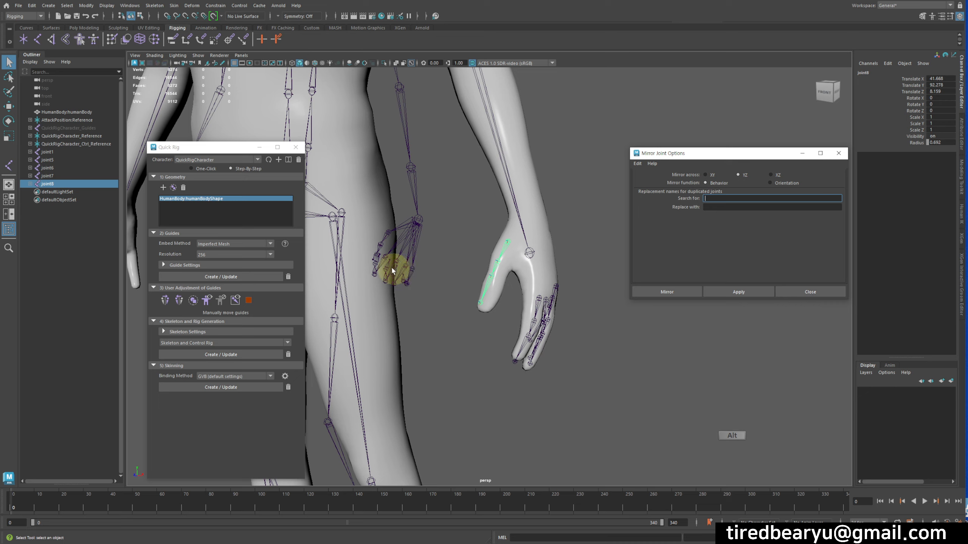
Mirror the left thumb chain across the YZ plane with the Behavior function.
alt+middle_drag(392, 271, 577, 249)
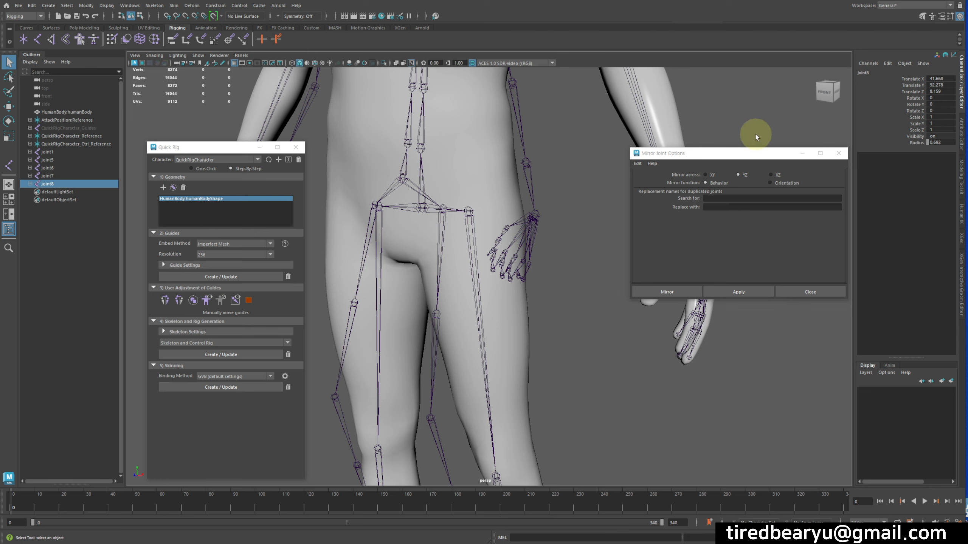
drag(756, 161, 862, 110)
alt+drag(633, 267, 579, 270)
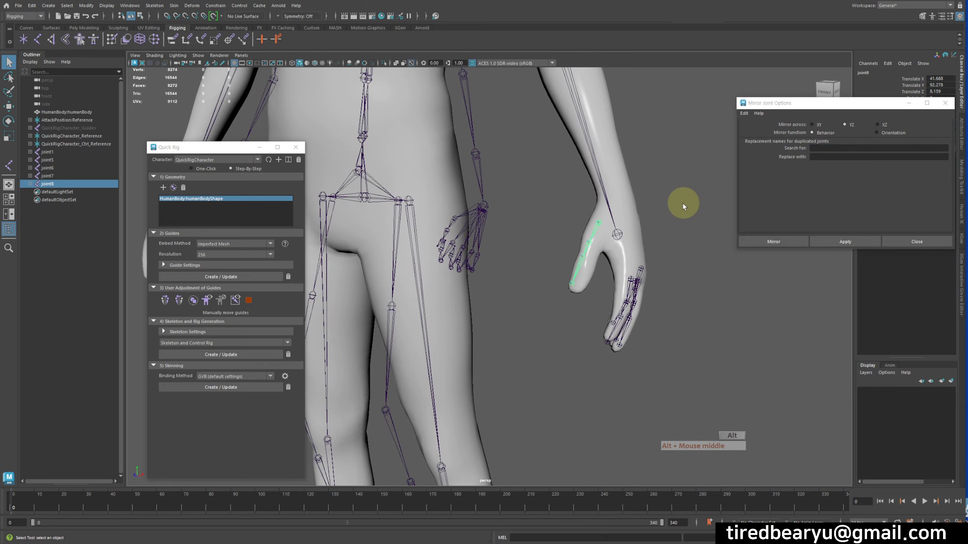
alt+drag(683, 206, 702, 248)
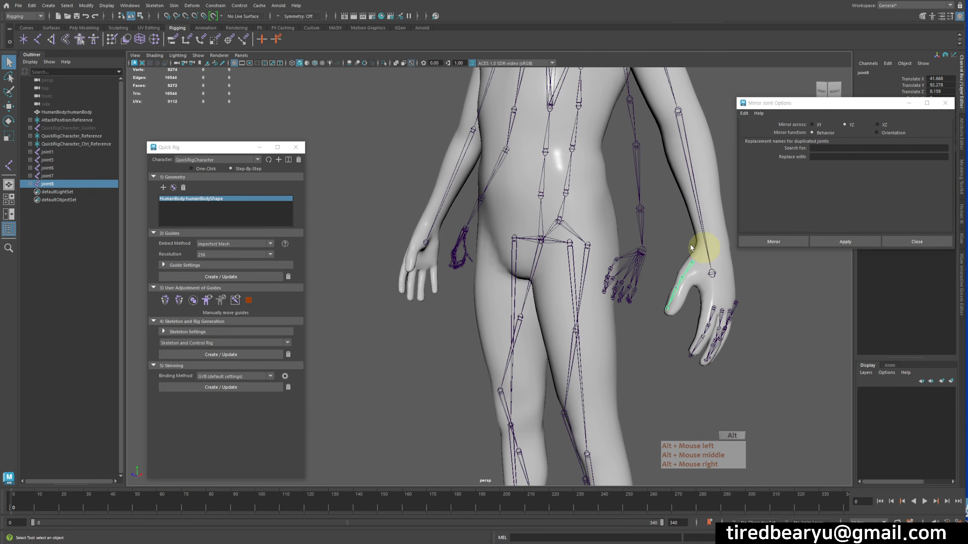
click(822, 89)
alt+right_drag(529, 244, 332, 225)
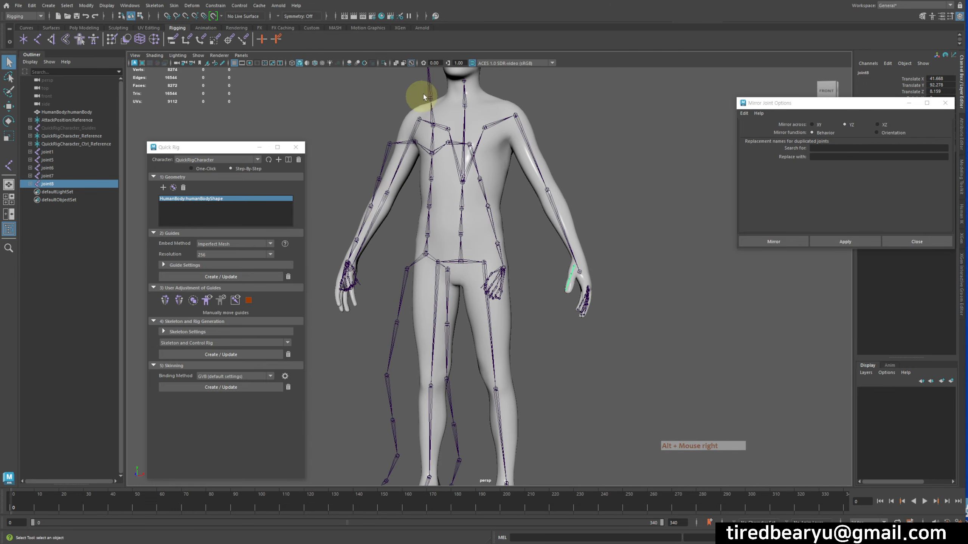
alt+drag(371, 391, 625, 283)
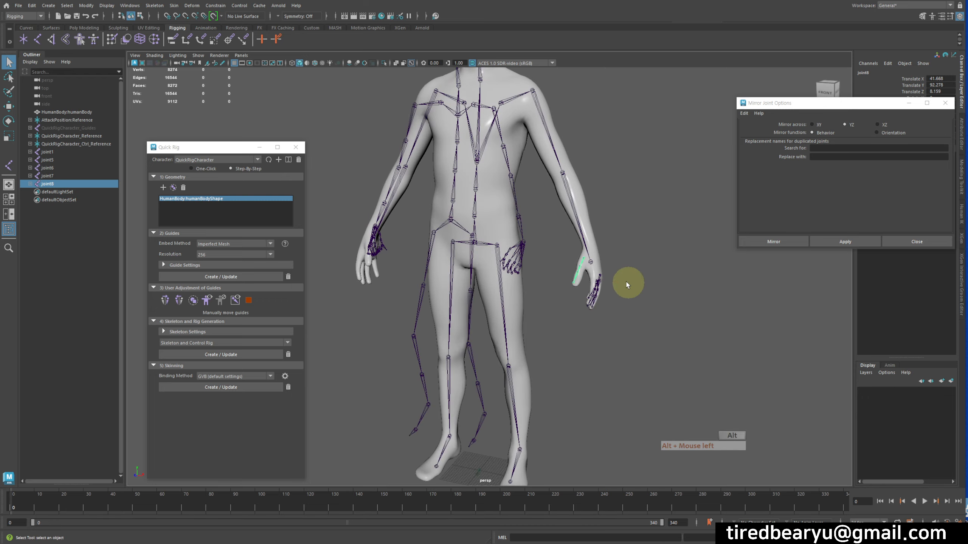
click(845, 241)
Mirror the left index and middle finger chains across YZ with the Behavior function, one chain at a time.
alt+right_drag(662, 249, 563, 272)
alt+middle_drag(591, 281, 453, 264)
alt+drag(735, 281, 646, 281)
alt+middle_drag(646, 281, 446, 277)
alt+drag(678, 280, 496, 282)
alt+right_drag(496, 283, 625, 291)
alt+middle_drag(655, 277, 459, 241)
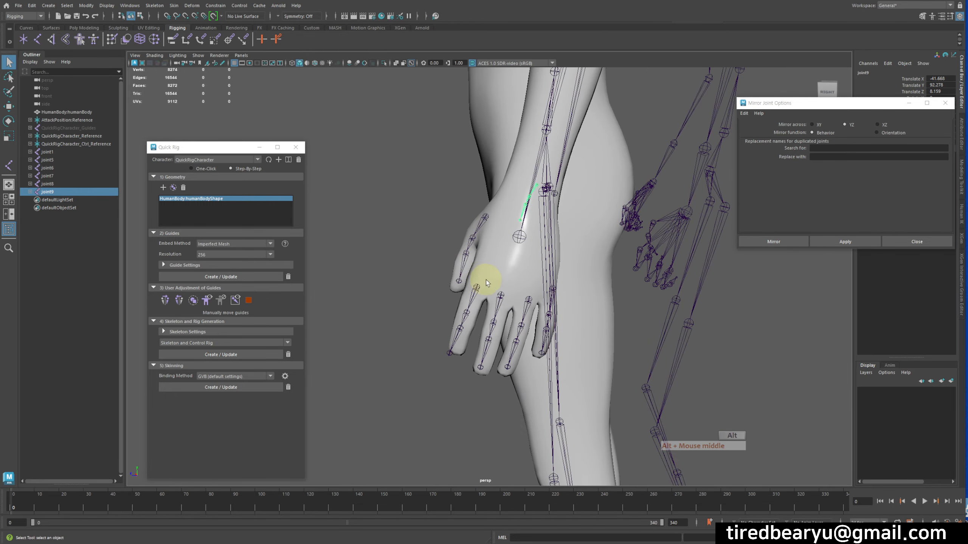
alt+drag(486, 279, 491, 284)
click(476, 296)
click(845, 241)
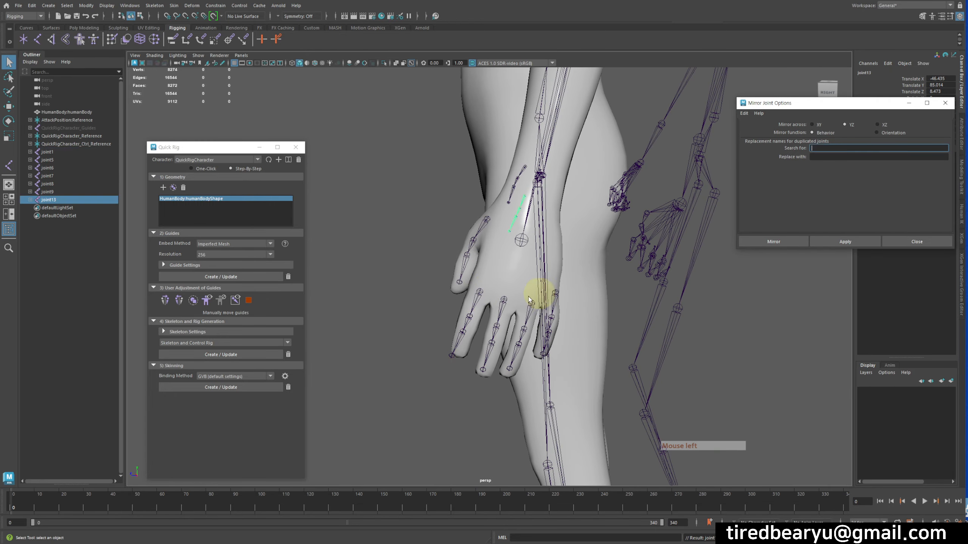
click(503, 300)
click(869, 240)
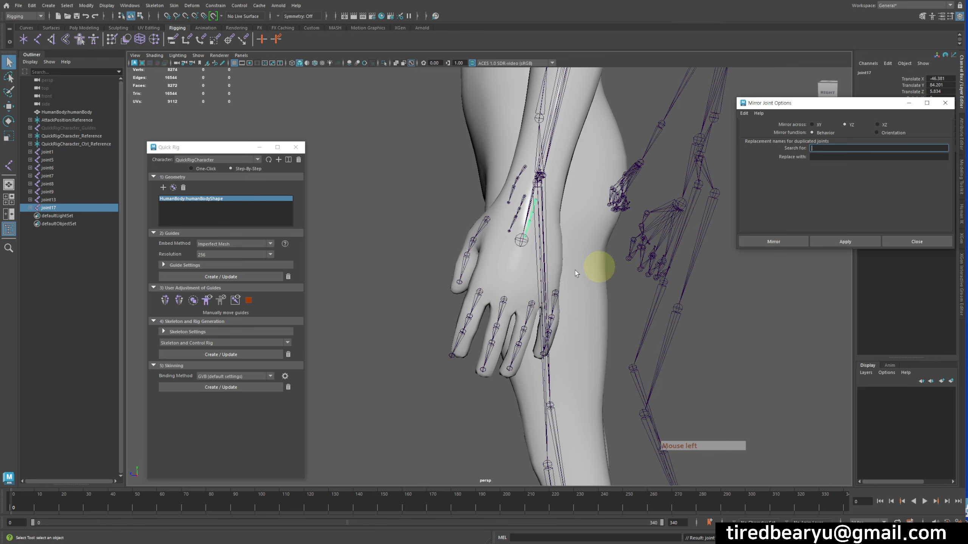
Mirror the left ring and little finger chains across YZ with the Behavior function, one chain at a time.
click(528, 300)
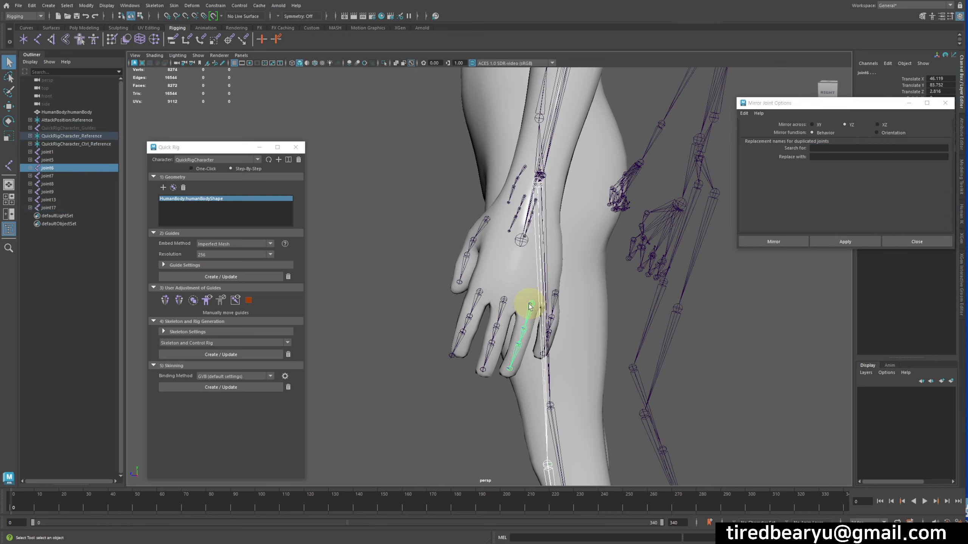
click(842, 242)
alt+drag(534, 277, 520, 273)
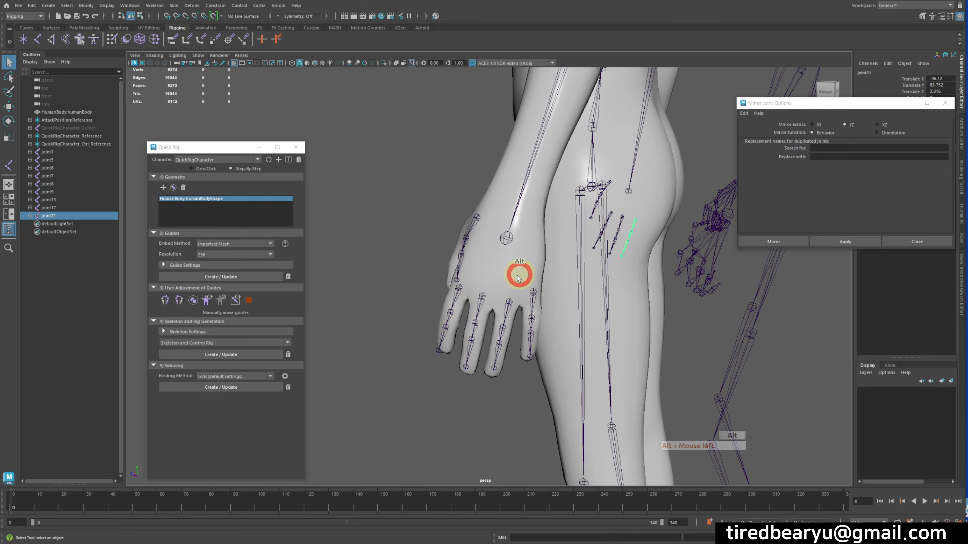
click(534, 293)
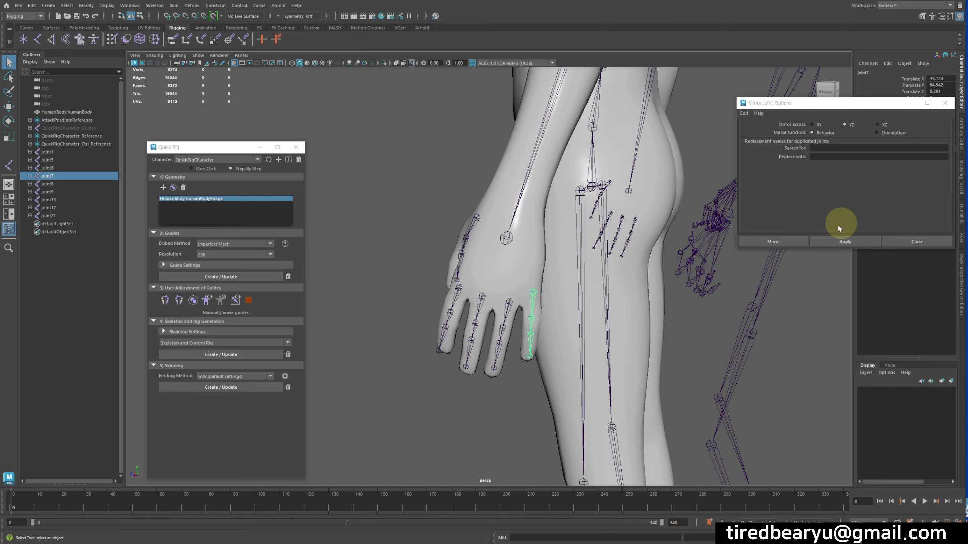
click(847, 239)
alt+drag(682, 237, 713, 251)
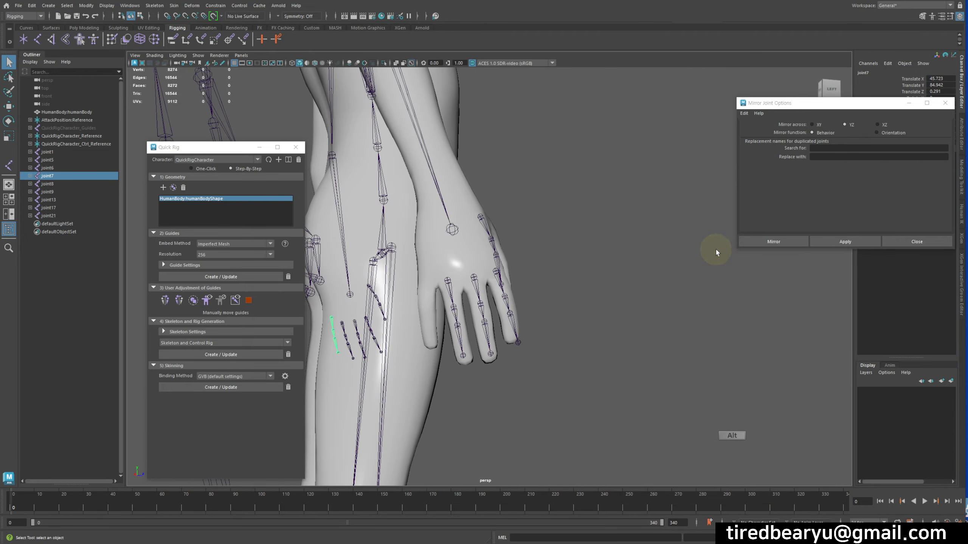
click(859, 243)
Parent the five left-hand finger and thumb chains to the left wrist joint of the Quick Rig skeleton.
alt+drag(572, 292, 501, 300)
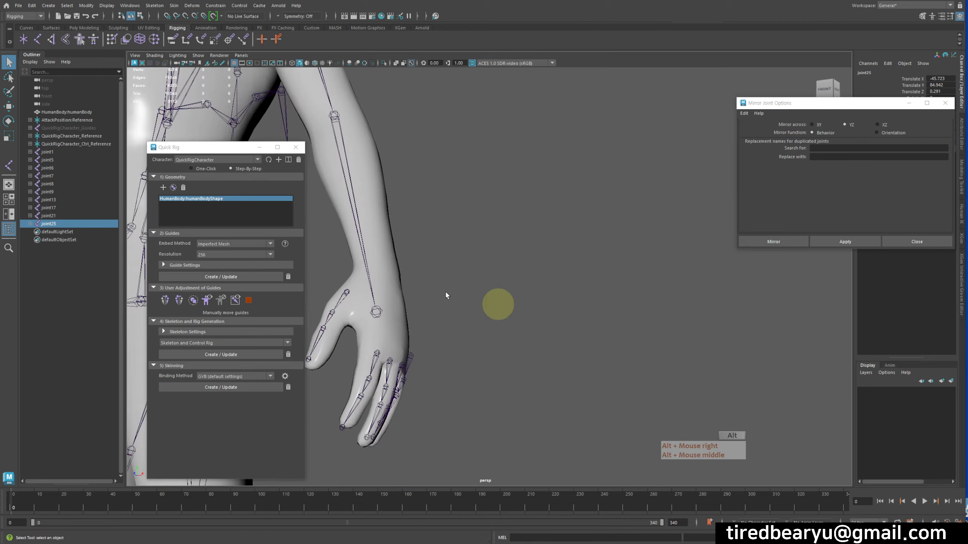
alt+middle_drag(501, 301, 574, 301)
alt+drag(574, 301, 618, 343)
click(566, 299)
shift+click(571, 298)
mouse_move(572, 299)
alt+mouse_down()
mouse_move(660, 325)
mouse_move(471, 309)
mouse_move(523, 331)
mouse_move(681, 318)
mouse_move(558, 316)
mouse_move(657, 305)
mouse_move(564, 305)
alt+mouse_up()
key(p)
Parent the mirrored thumb, index, middle and little finger chains to the right wrist joint.
alt+right_drag(652, 314, 746, 350)
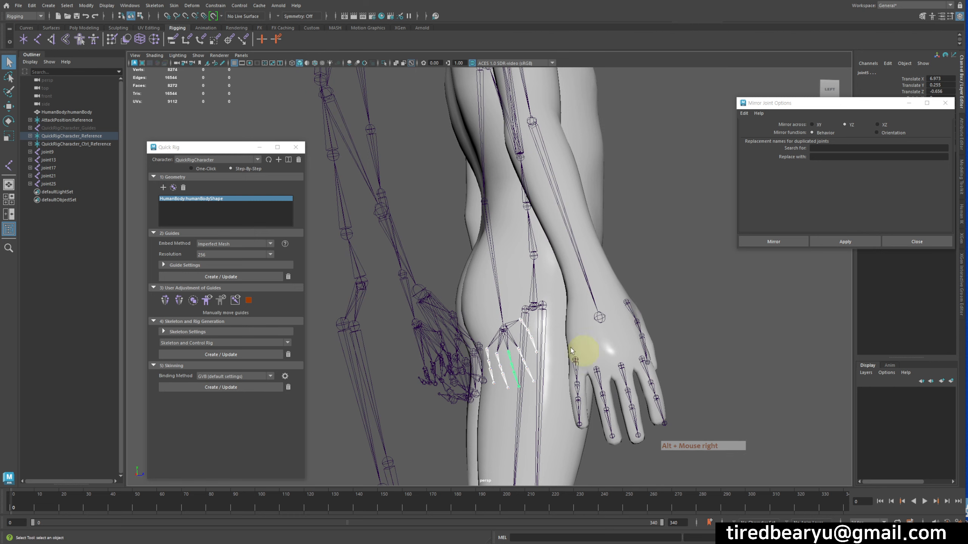
drag(583, 349, 747, 411)
alt+drag(667, 372, 684, 360)
shift+drag(572, 360, 598, 375)
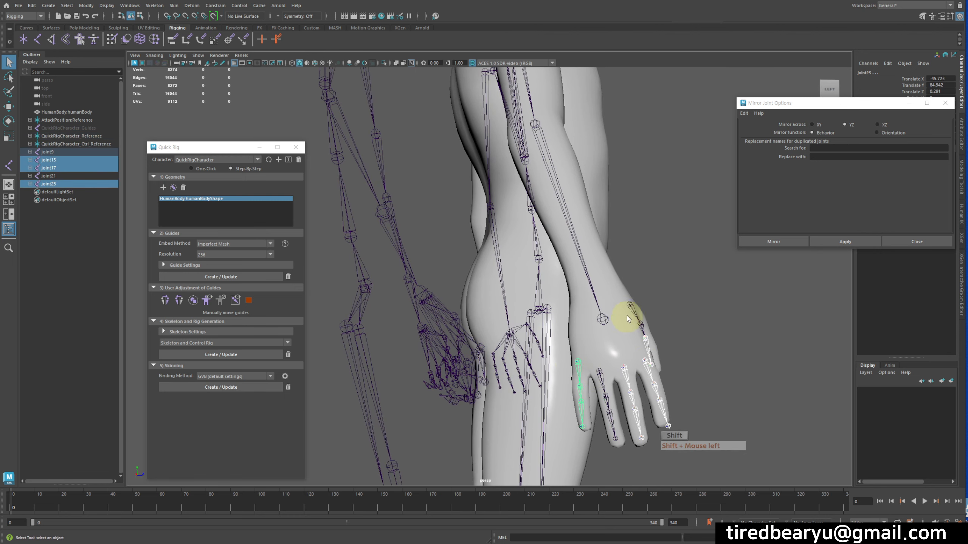
shift+drag(627, 316, 654, 327)
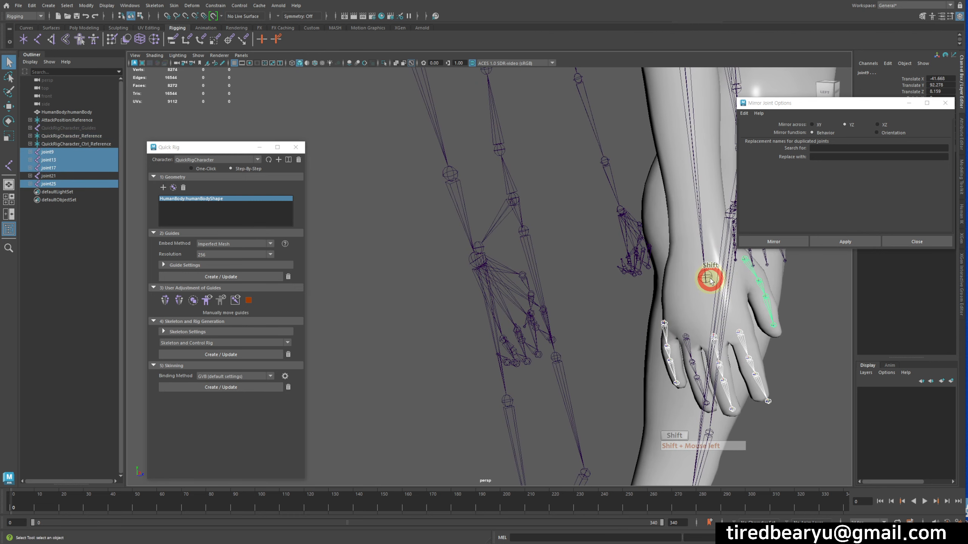
shift+click(708, 280)
key(p)
Move the Quick Rig window aside and create the skinning for the body mesh with the GVB (default settings) binding method.
scroll(739, 285, down, 6)
alt+drag(745, 286, 625, 293)
alt+right_drag(618, 293, 562, 283)
alt+middle_drag(563, 284, 570, 282)
alt+drag(572, 284, 551, 287)
key(q)
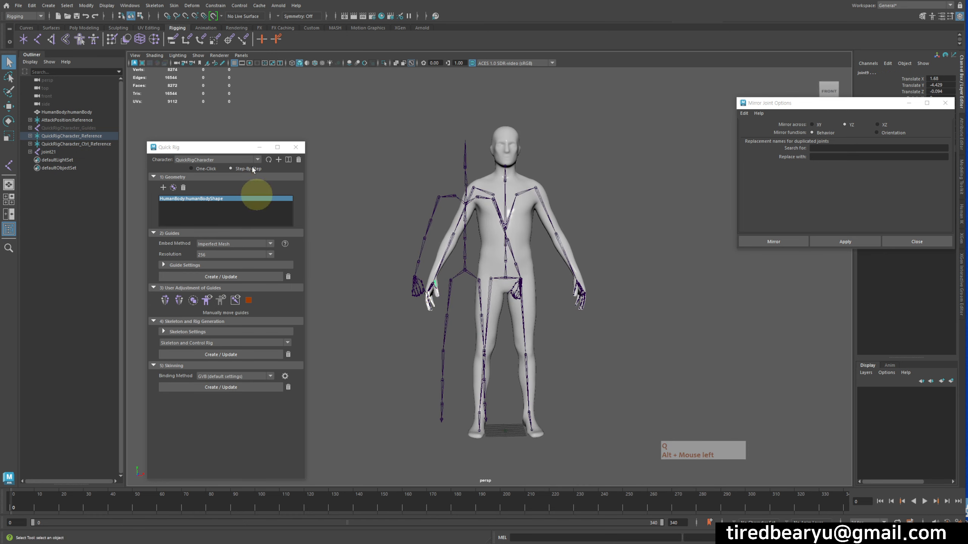
drag(216, 152, 304, 67)
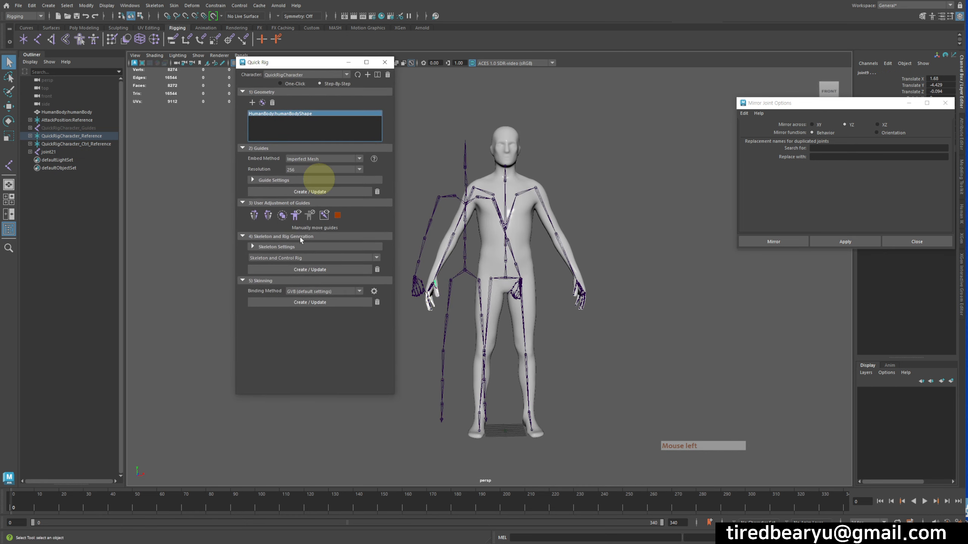
click(286, 301)
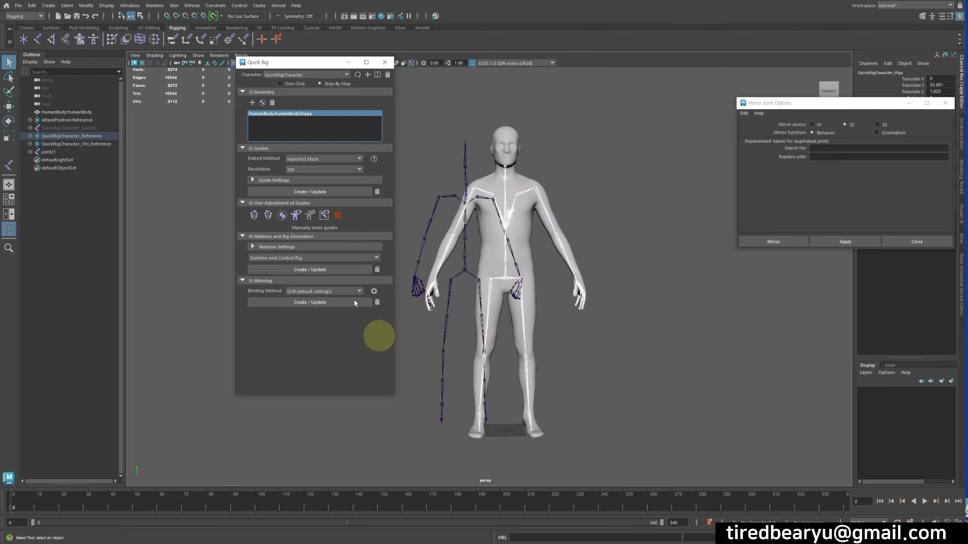
Test the skin binding by rotating the left upper arm joint, and undo the rotation.
alt+middle_drag(600, 257, 662, 299)
alt+right_drag(661, 299, 731, 309)
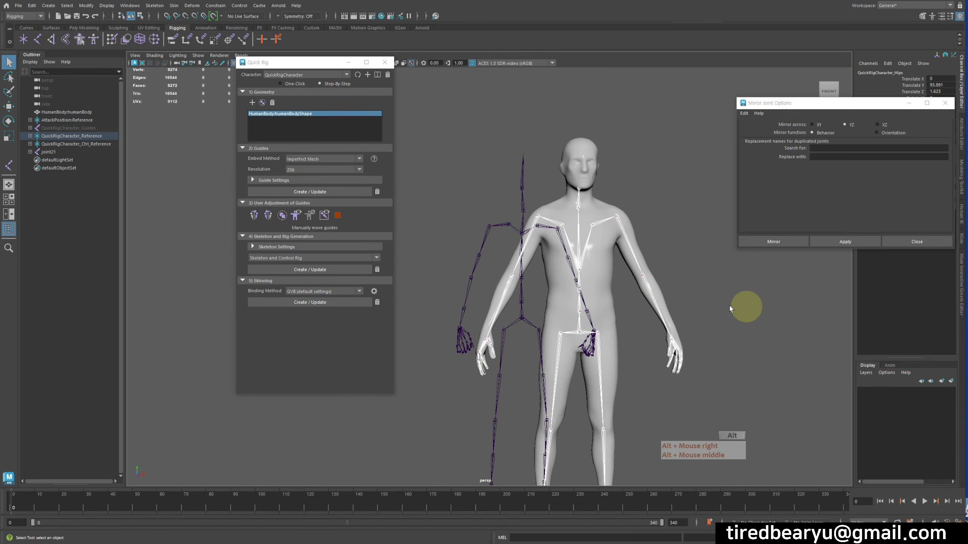
alt+middle_drag(730, 309, 724, 266)
click(629, 213)
key(e)
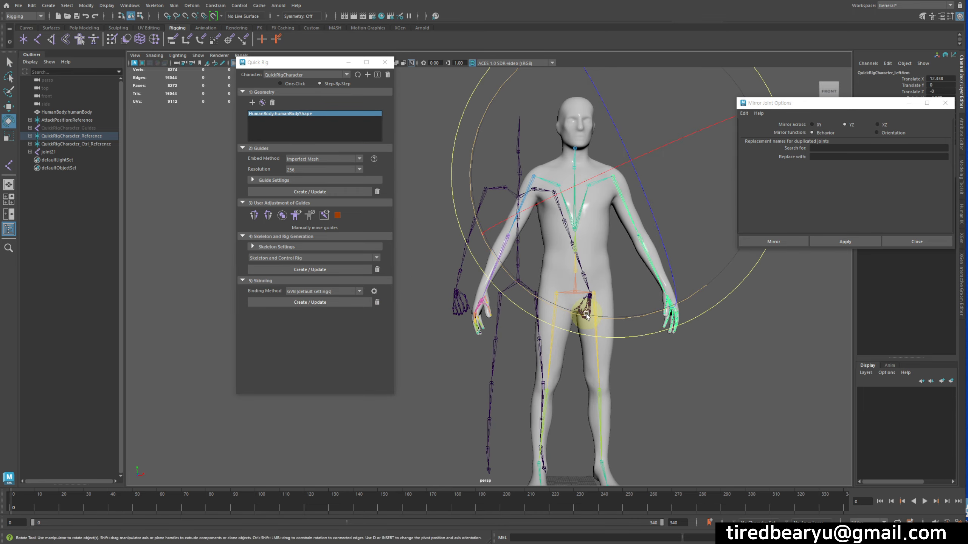
drag(581, 294, 704, 273)
key(ctrl+z)
Frame the left hand, test-rotate one of its finger joints to check the deformation, and undo the rotation.
alt+middle_drag(740, 290, 613, 296)
alt+right_drag(613, 297, 779, 333)
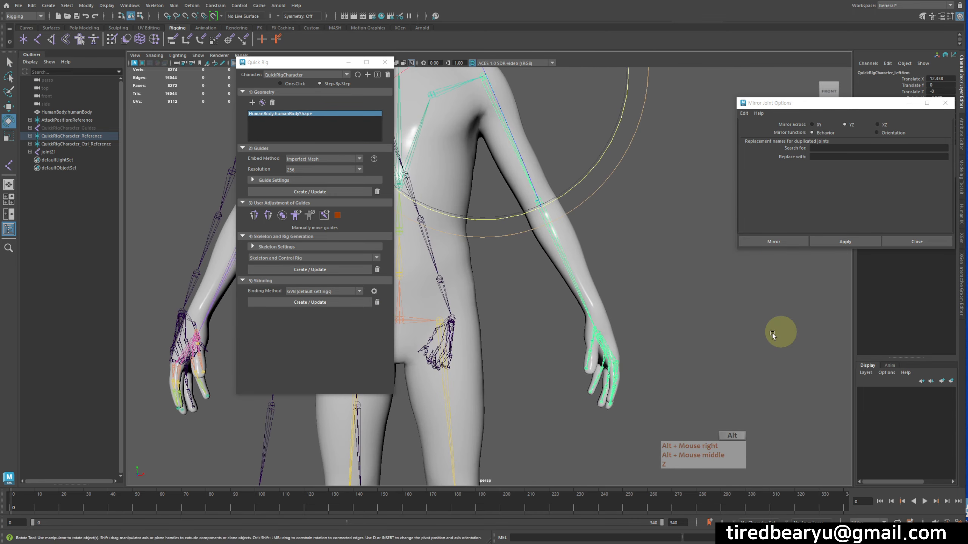
key(q)
click(593, 346)
key(f)
alt+drag(683, 346, 665, 346)
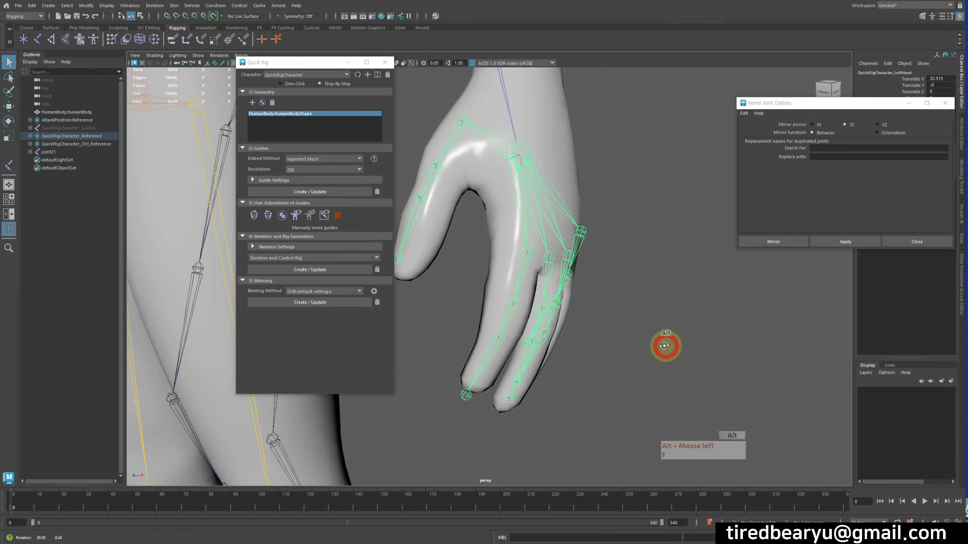
alt+right_drag(666, 346, 562, 322)
alt+middle_drag(561, 322, 695, 355)
alt+drag(695, 355, 644, 351)
mouse_move(587, 213)
alt+mouse_down()
mouse_move(635, 221)
mouse_move(610, 238)
mouse_move(592, 232)
alt+mouse_up()
click(613, 233)
key(e)
drag(580, 280, 495, 201)
key(ctrl+z)
Test-rotate the base joint of the left little finger and undo the rotation.
alt+drag(665, 302, 549, 305)
key(q)
key(q)
alt+drag(661, 324, 767, 362)
click(709, 304)
key(e)
key(ctrl+z)
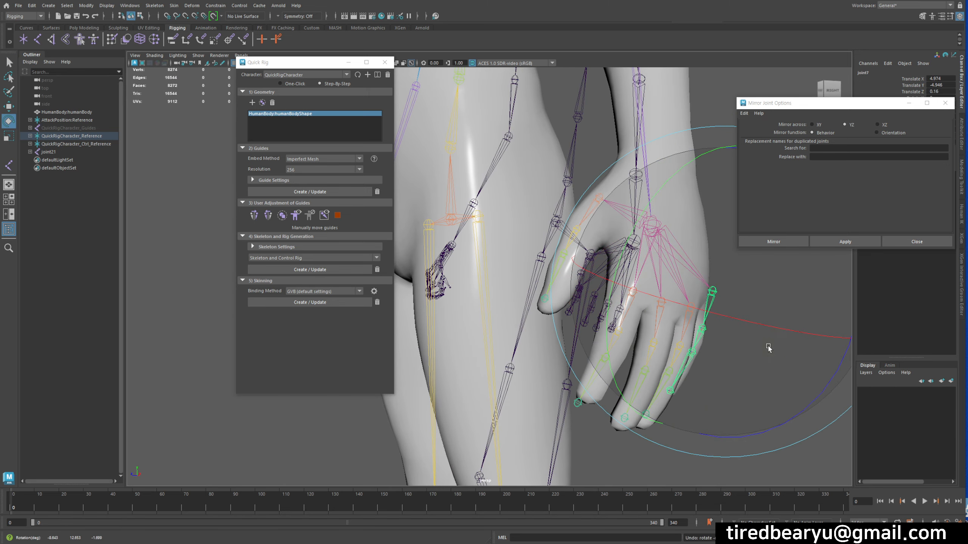
Close the Mirror Joint Options and bring up the HumanIK character controls with the whole body in view.
alt+drag(669, 338, 694, 340)
alt+right_drag(694, 369, 648, 331)
alt+drag(647, 332, 583, 281)
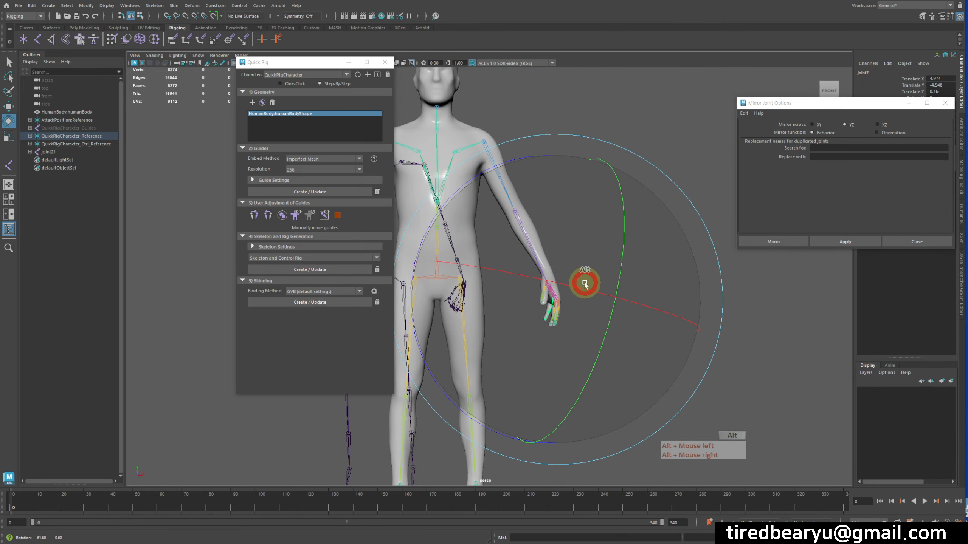
key(q)
alt+middle_drag(514, 319, 719, 320)
alt+right_drag(720, 319, 729, 351)
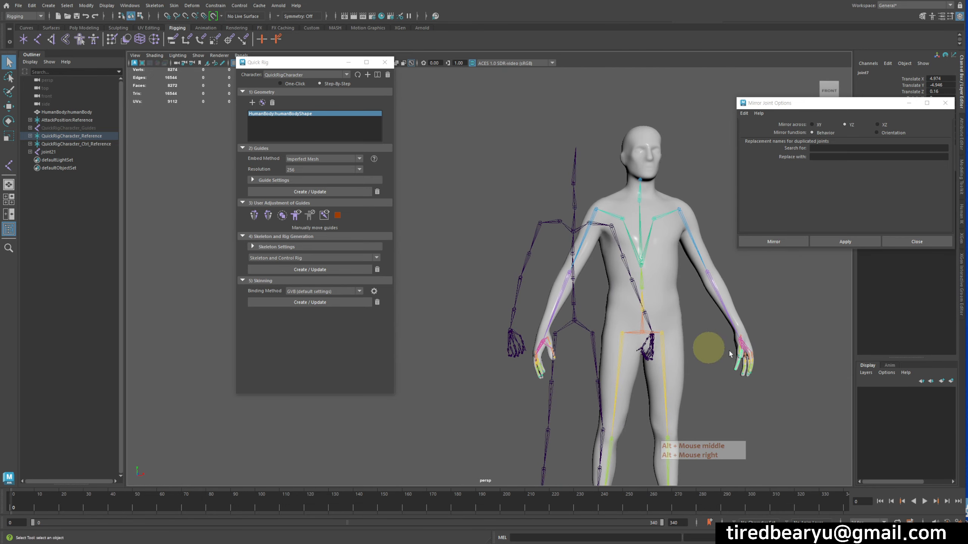
alt+middle_drag(770, 360, 725, 277)
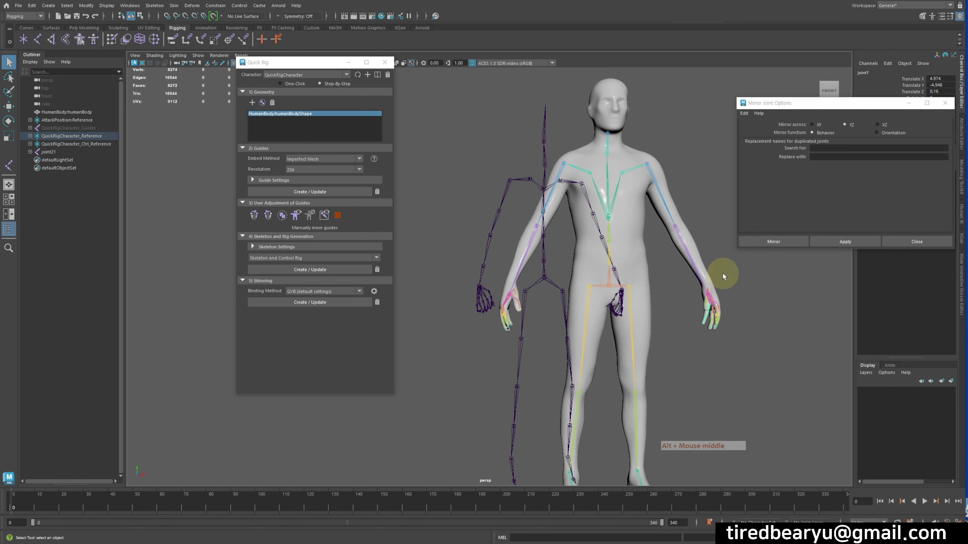
click(945, 241)
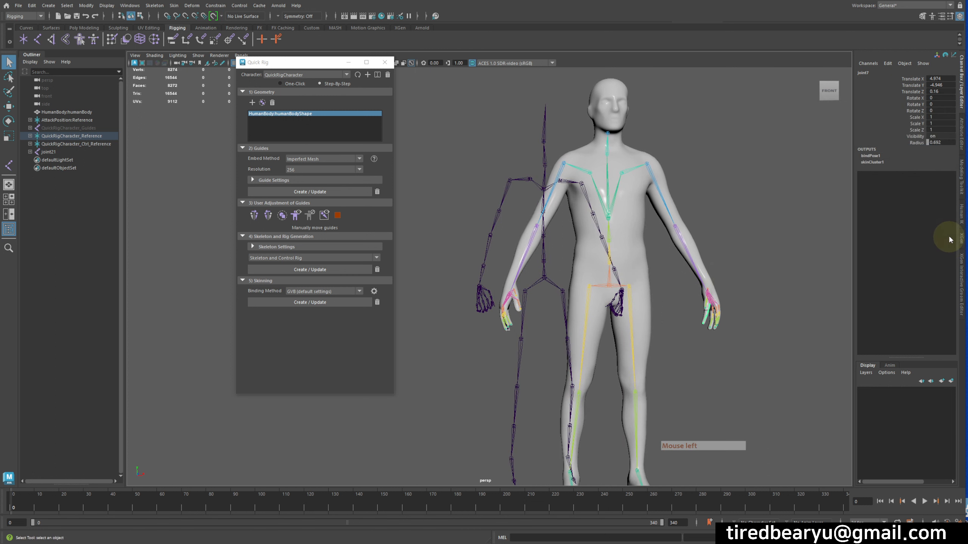
click(963, 217)
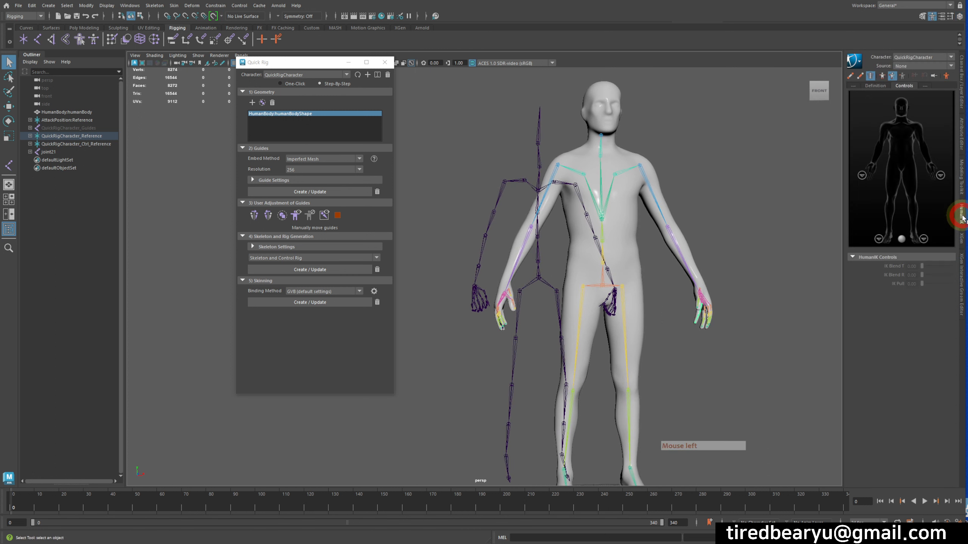
Show the character's HumanIK definition and examine how the left hand and left arm bones are assigned on the body.
click(883, 86)
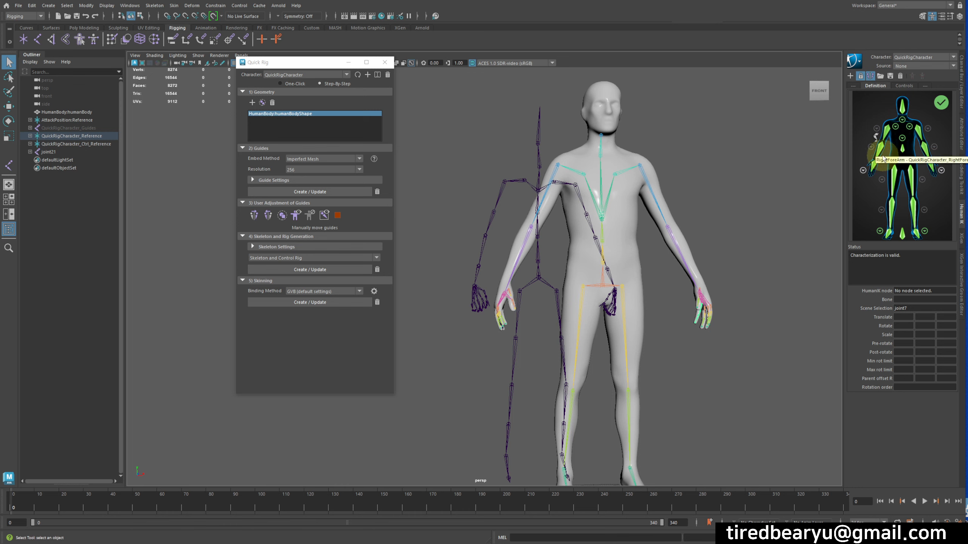
click(933, 169)
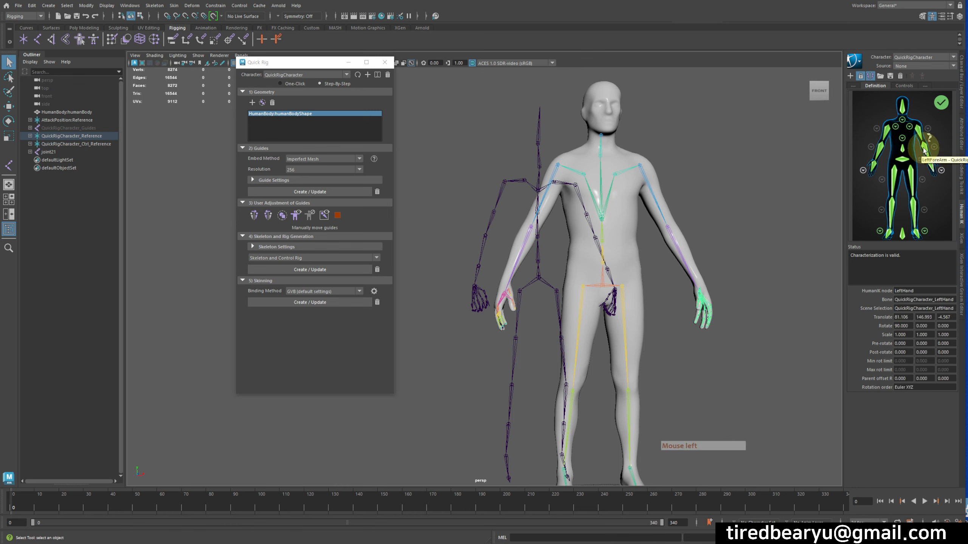
click(918, 129)
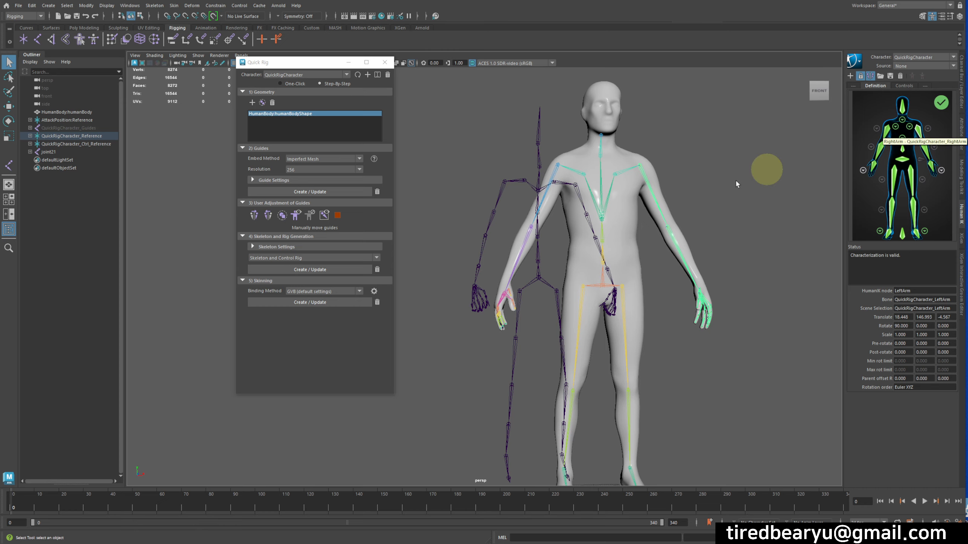
alt+drag(601, 296, 568, 297)
alt+right_drag(568, 296, 652, 303)
alt+middle_drag(652, 302, 531, 215)
alt+middle_drag(669, 214, 613, 208)
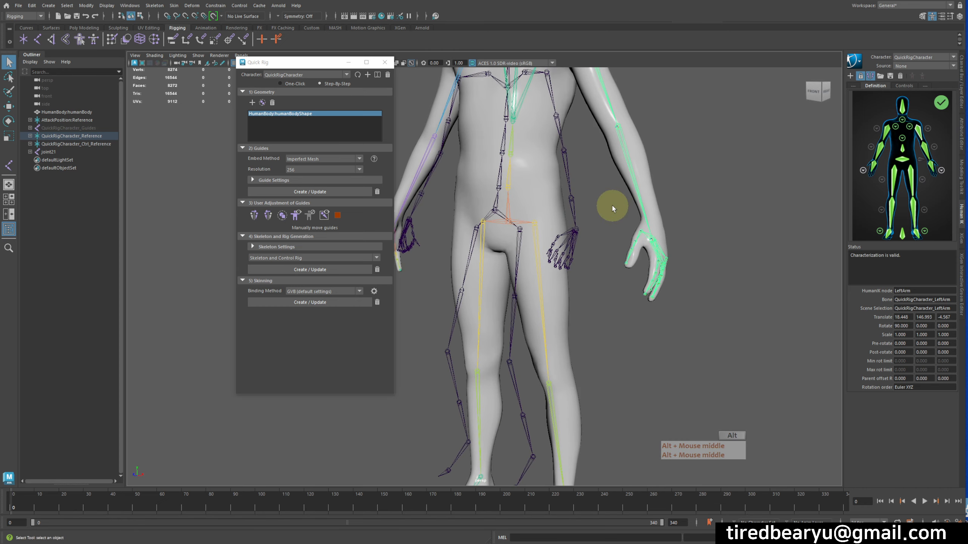
alt+right_drag(613, 208, 669, 189)
alt+middle_drag(669, 188, 705, 258)
alt+right_drag(705, 258, 674, 255)
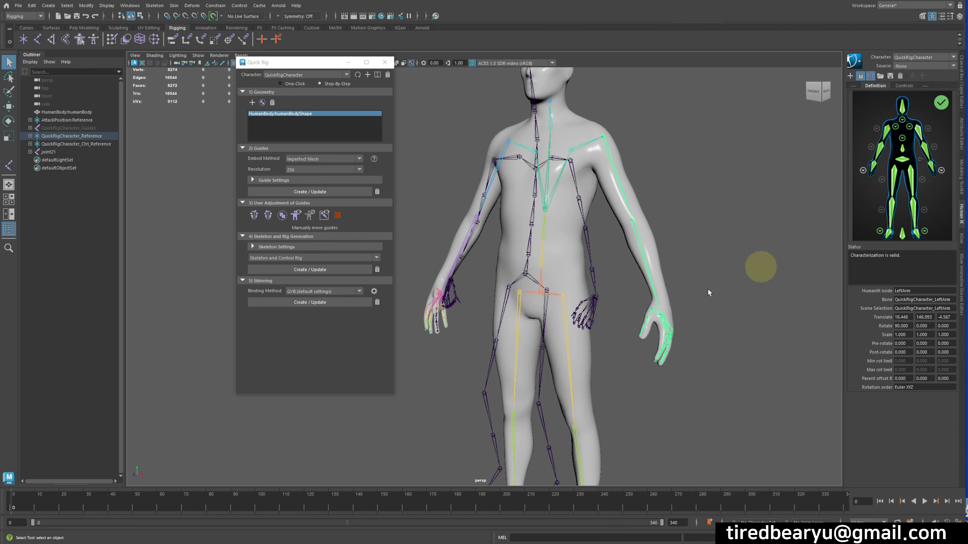
alt+drag(707, 288, 656, 297)
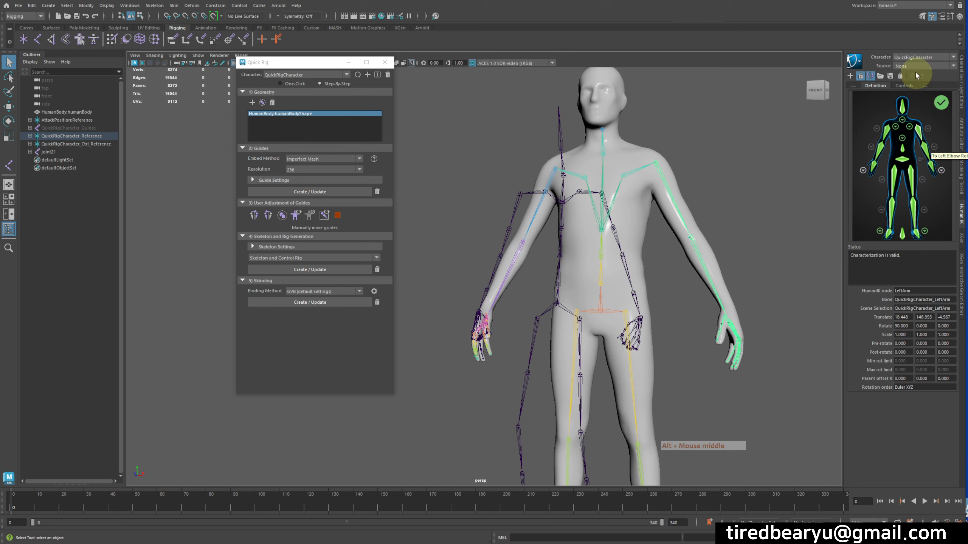
Set the character's source to Stance and unlock its definition, removing the control rig.
click(933, 66)
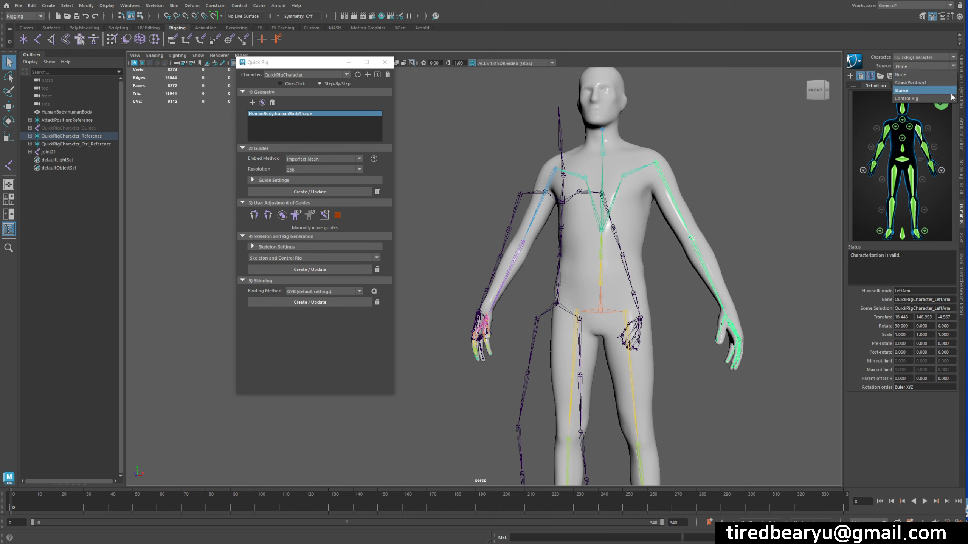
click(935, 91)
alt+right_drag(769, 136, 672, 229)
alt+drag(672, 229, 756, 235)
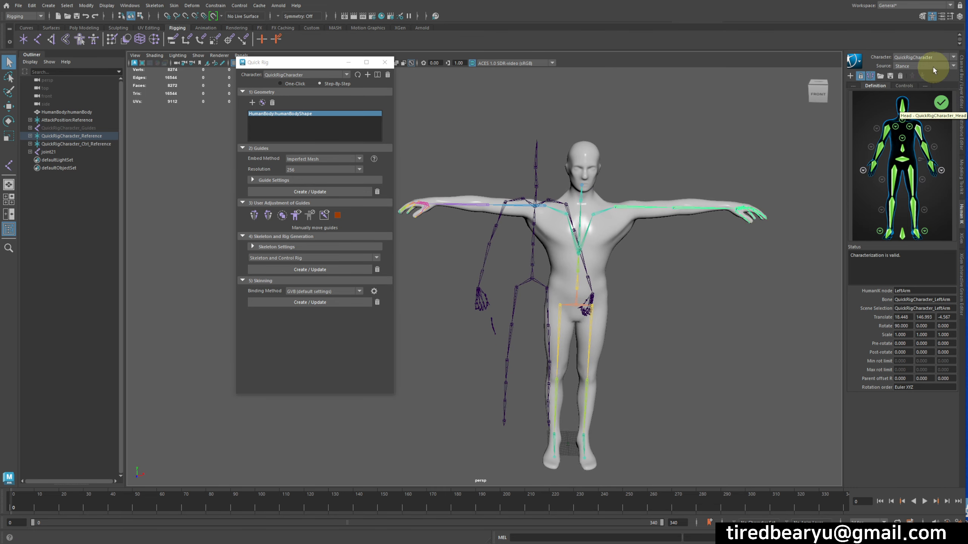
click(861, 78)
click(506, 275)
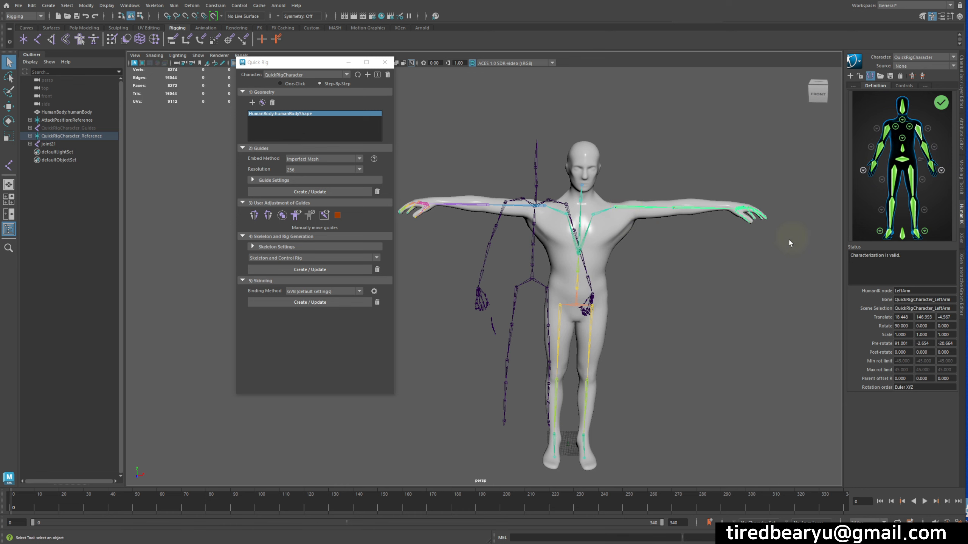
Frame the left hand in the viewport, select its wrist joint and open the left hand's finger view in the definition.
alt+middle_drag(725, 254, 658, 266)
ctrl+alt+drag(659, 265, 572, 249)
alt+middle_drag(573, 249, 797, 357)
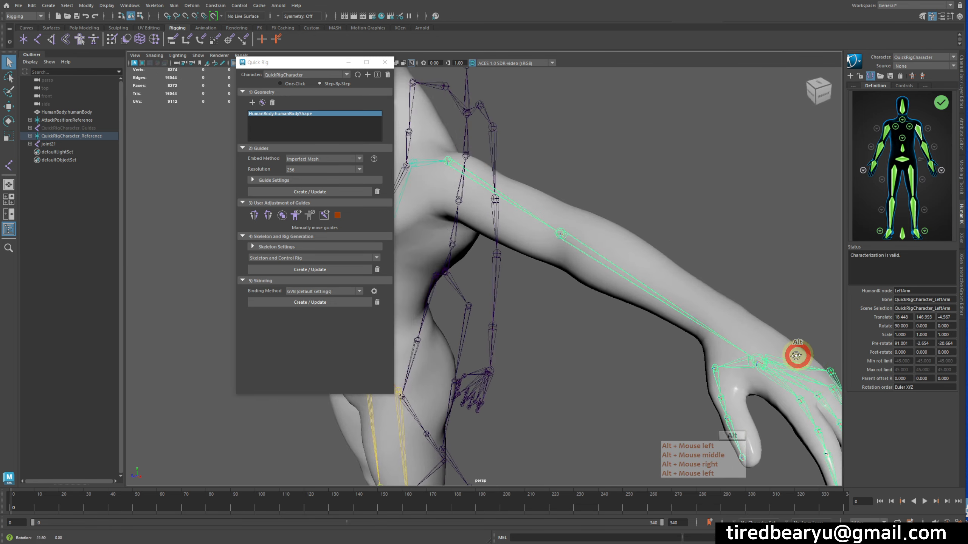
alt+drag(797, 356, 732, 320)
alt+middle_drag(732, 321, 728, 219)
key(q)
alt+drag(728, 219, 720, 245)
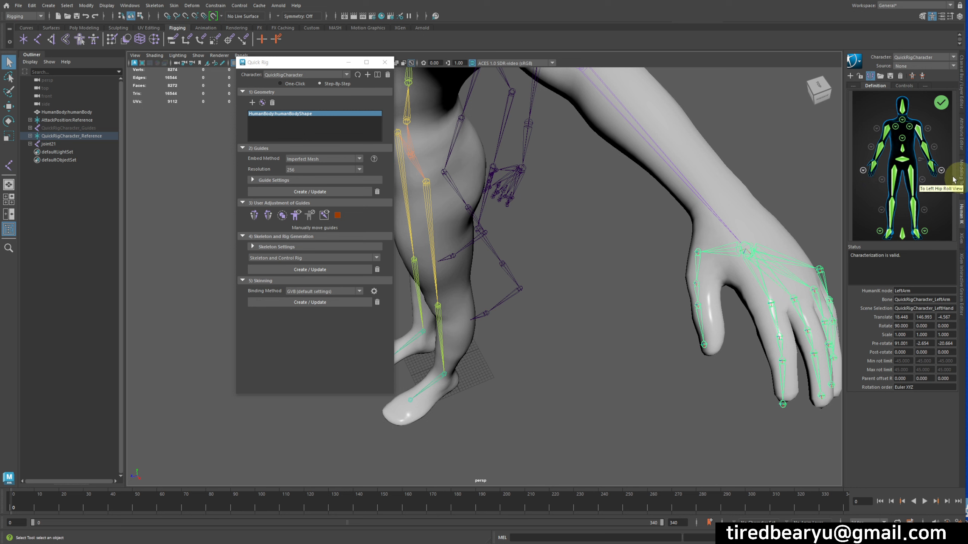
click(945, 175)
click(945, 175)
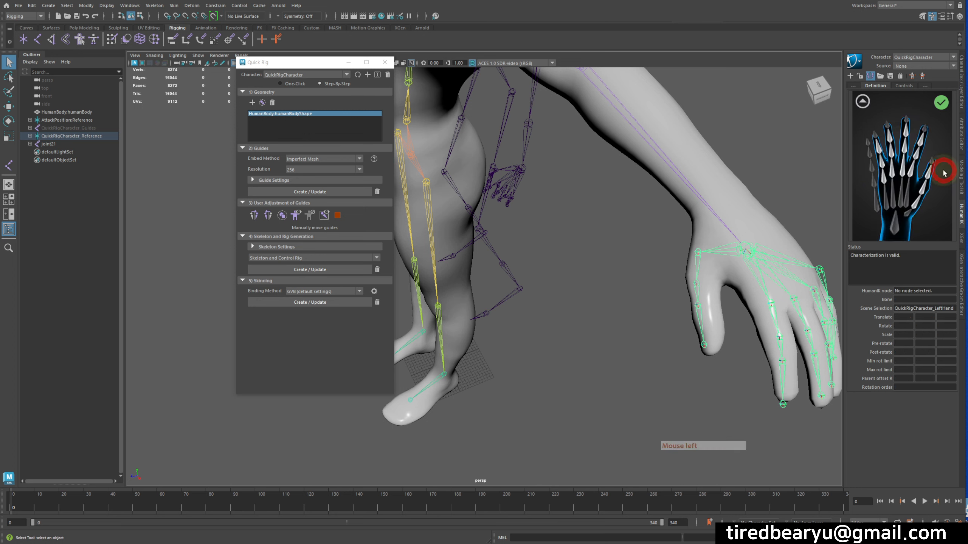
Try to assign the left wrist joint to LeftHandThumb1 in the definition, and undo the assignment.
right_click(923, 207)
click(924, 207)
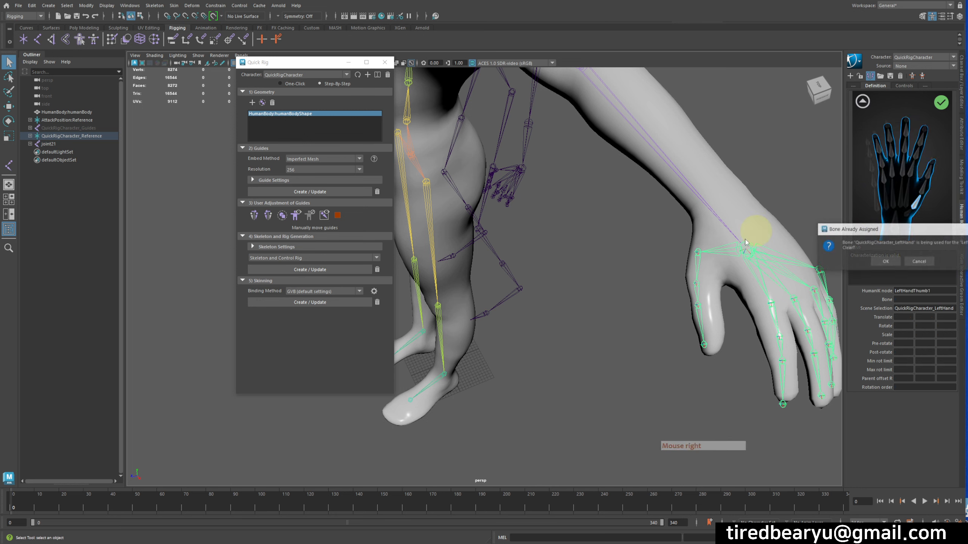
click(895, 262)
click(899, 261)
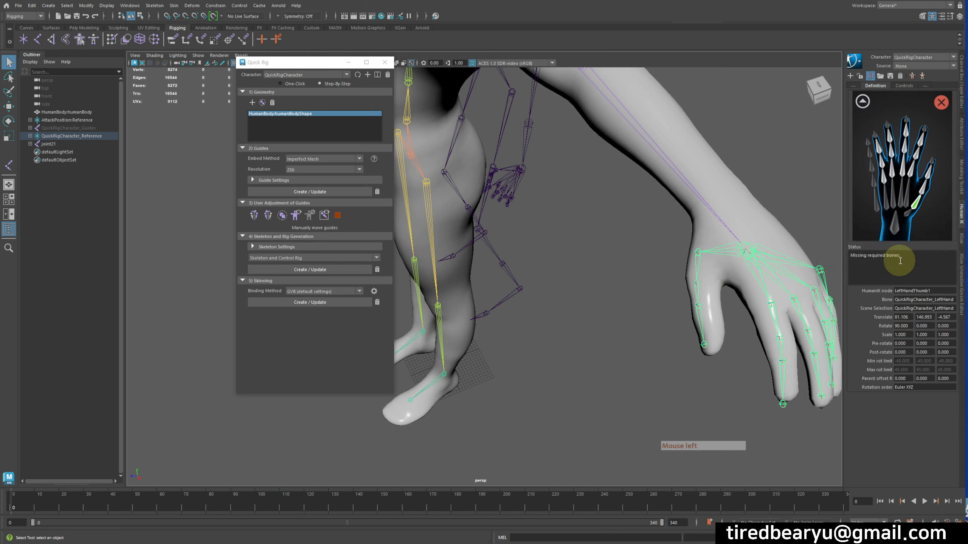
click(862, 102)
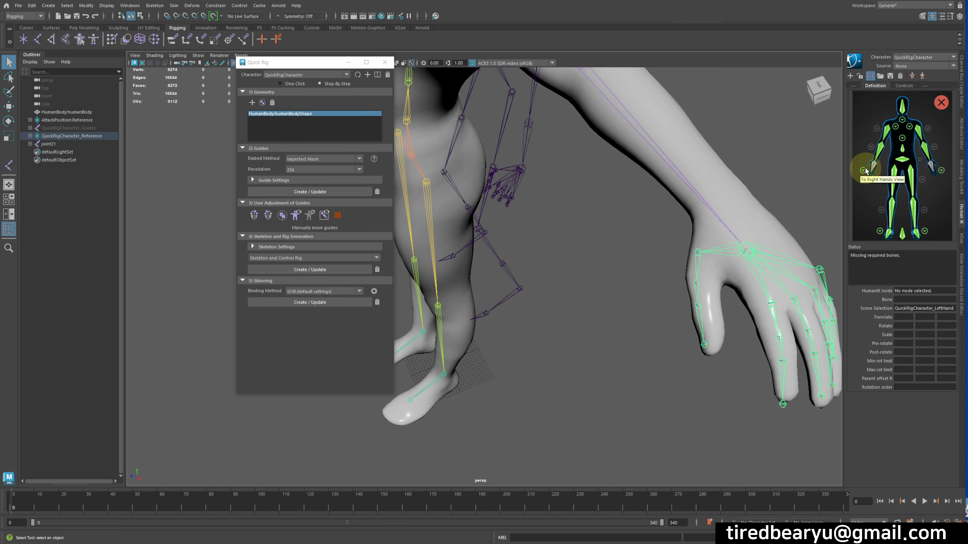
key(ctrl+z)
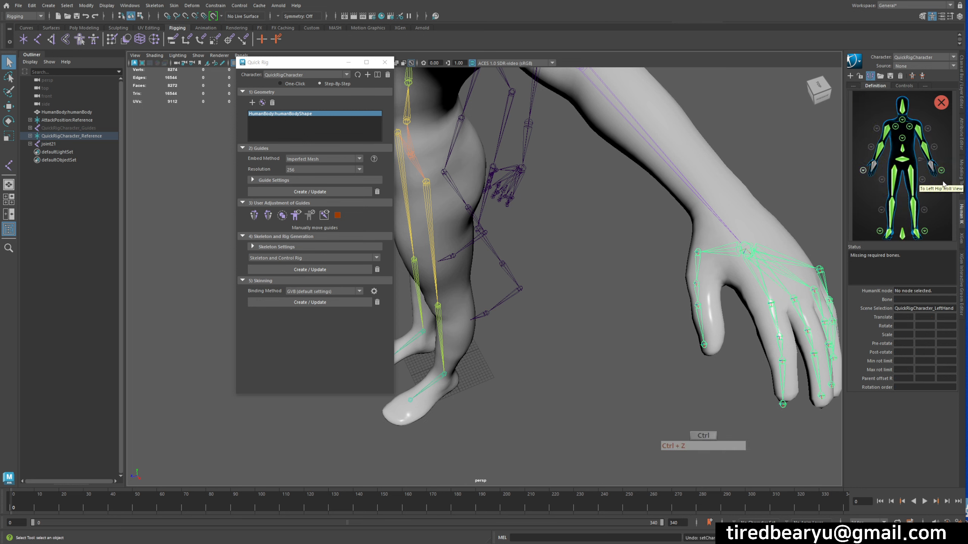
key(ctrl+z)
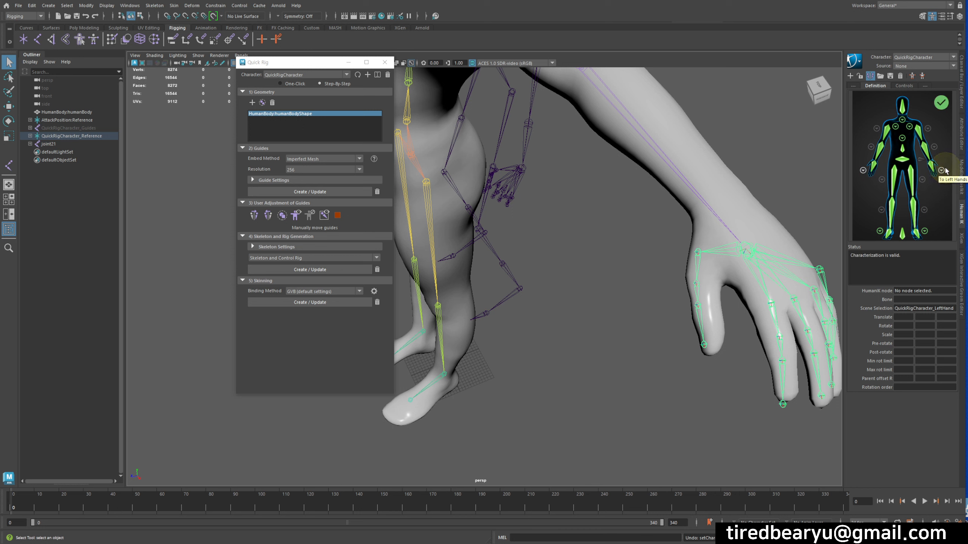
Reopen the left hand's finger view and assign the thumb joints, from base outward, to LeftHandThumb1, LeftHandThumb2 and LeftHandThumb3.
click(941, 170)
click(902, 220)
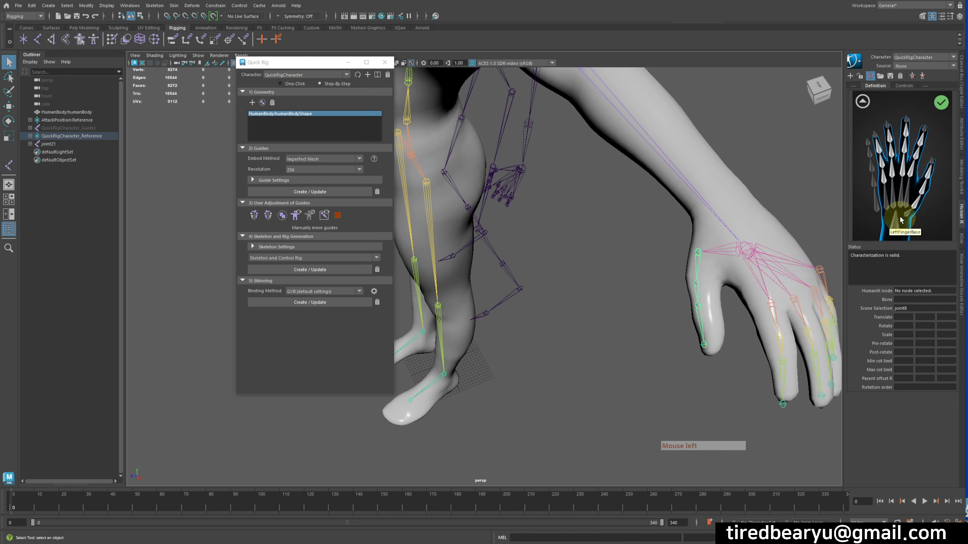
right_click(922, 207)
click(940, 214)
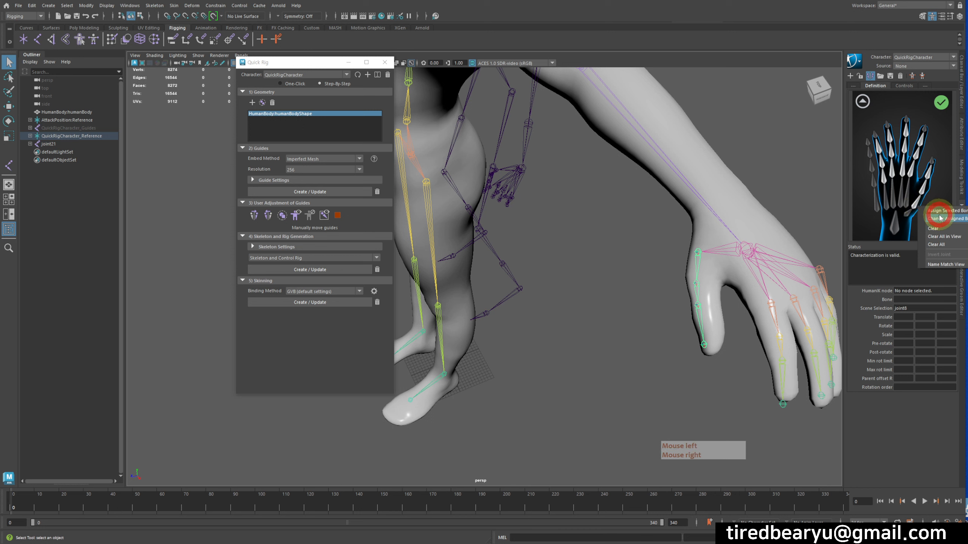
right_click(782, 206)
key(Down)
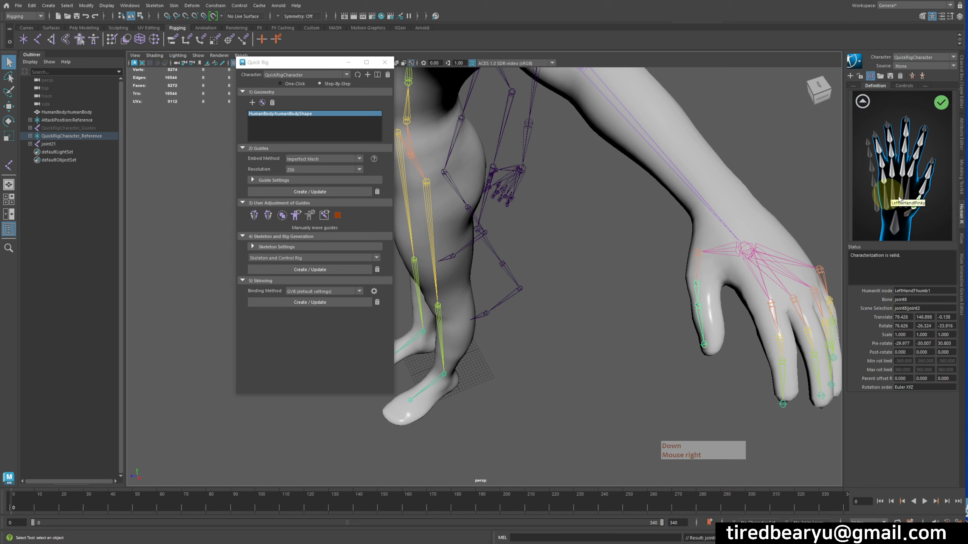
right_click(927, 189)
click(937, 195)
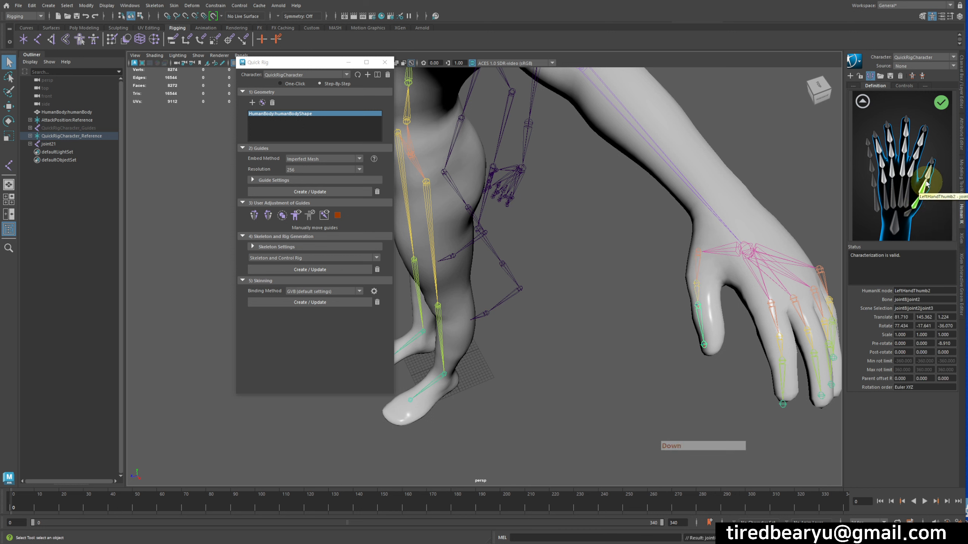
key(Down)
right_click(927, 177)
click(937, 181)
Assign the left index finger joints, from base outward, to LeftHandIndex1, LeftHandIndex2 and LeftHandIndex3.
click(778, 304)
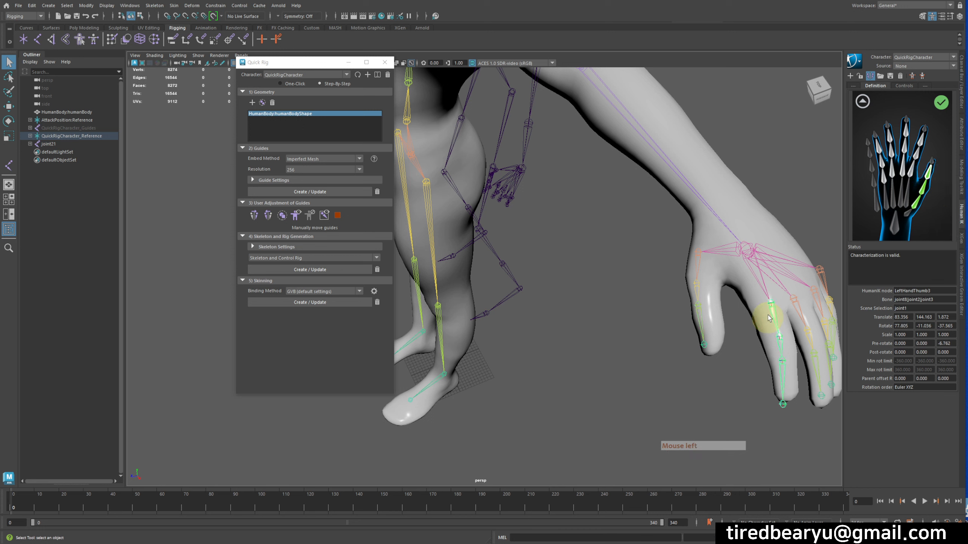
right_click(926, 175)
click(925, 172)
key(Down)
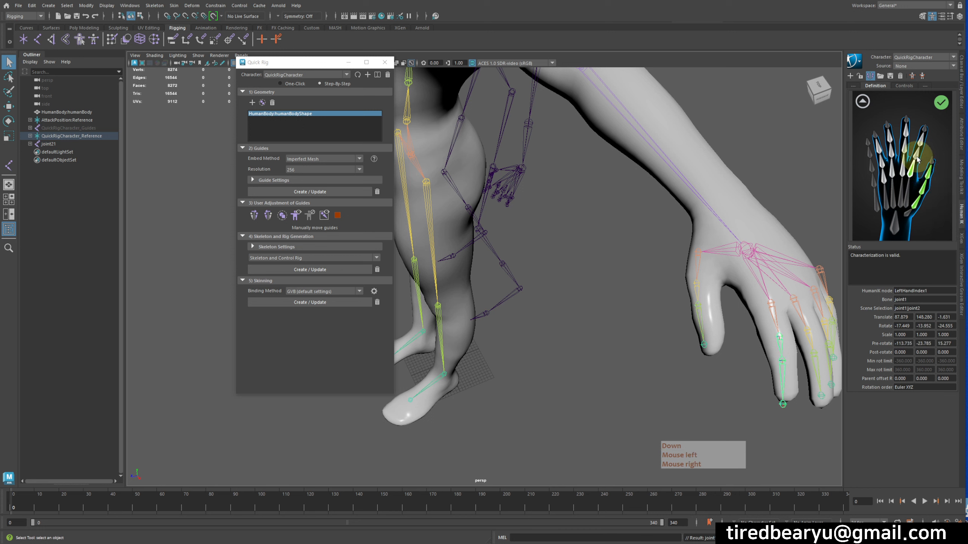
right_click(919, 157)
click(934, 163)
key(Down)
right_click(924, 143)
click(935, 155)
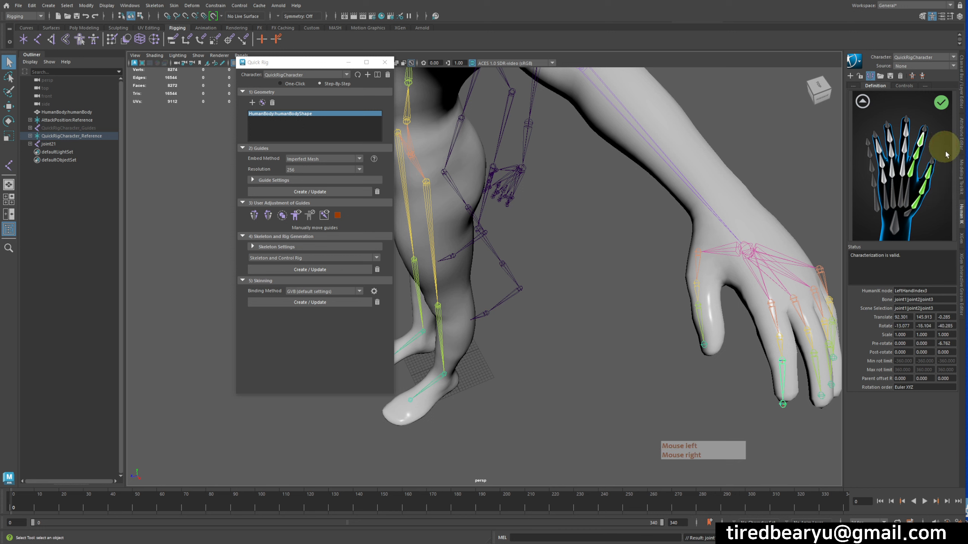
Assign the left middle finger joints, from base outward, to LeftHandMiddle1, LeftHandMiddle2 and LeftHandMiddle3.
click(803, 318)
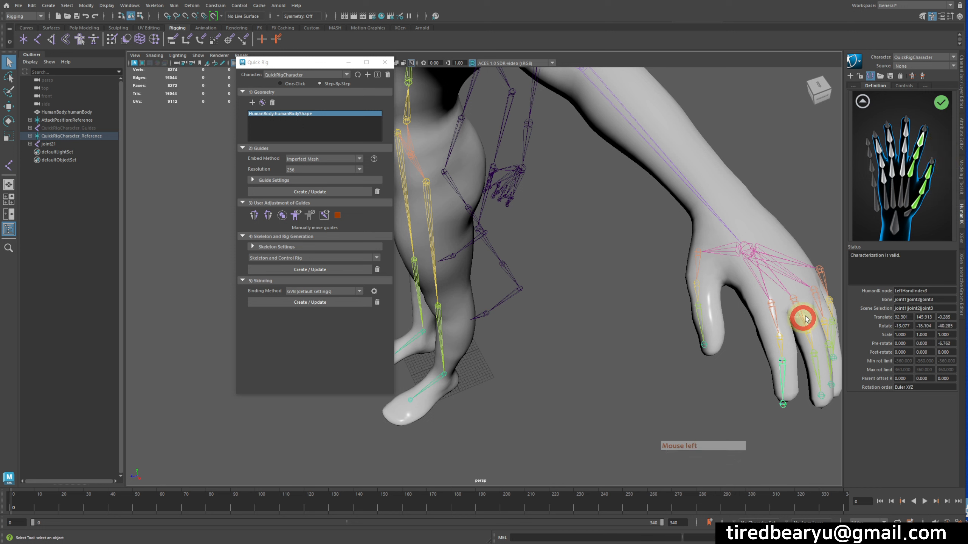
right_click(903, 173)
click(917, 178)
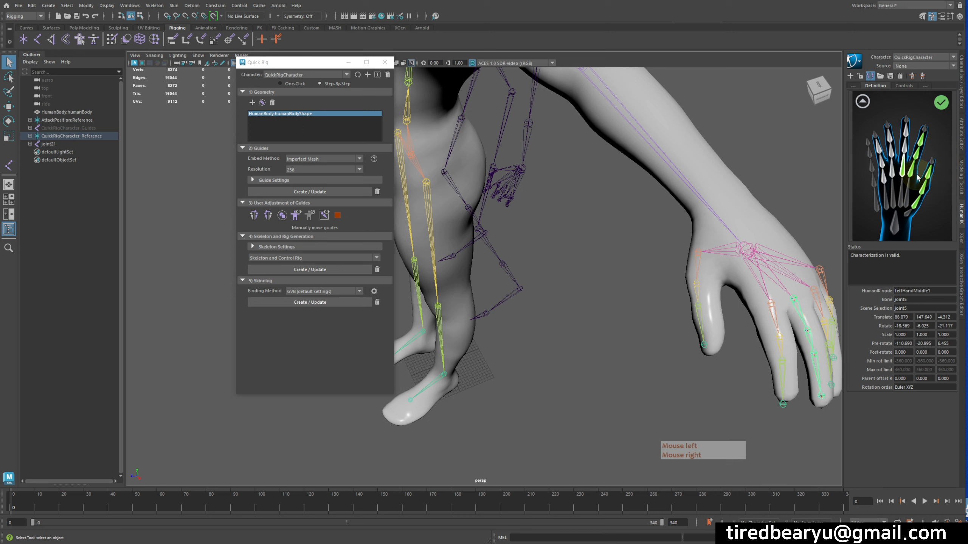
right_click(909, 149)
click(919, 152)
key(Down)
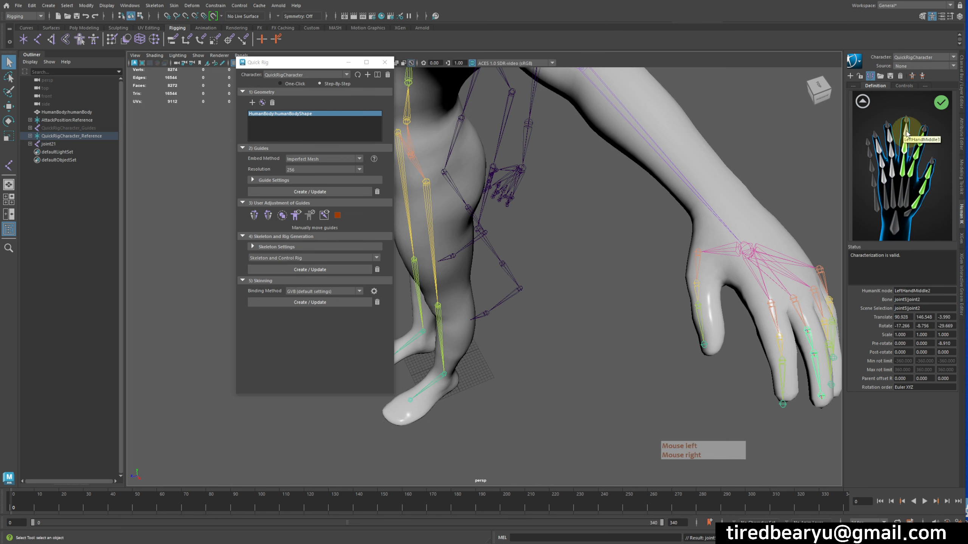
right_click(908, 131)
click(937, 135)
Assign the left ring finger joints, from base outward, to LeftHandRing1, LeftHandRing2 and LeftHandRing3.
click(892, 172)
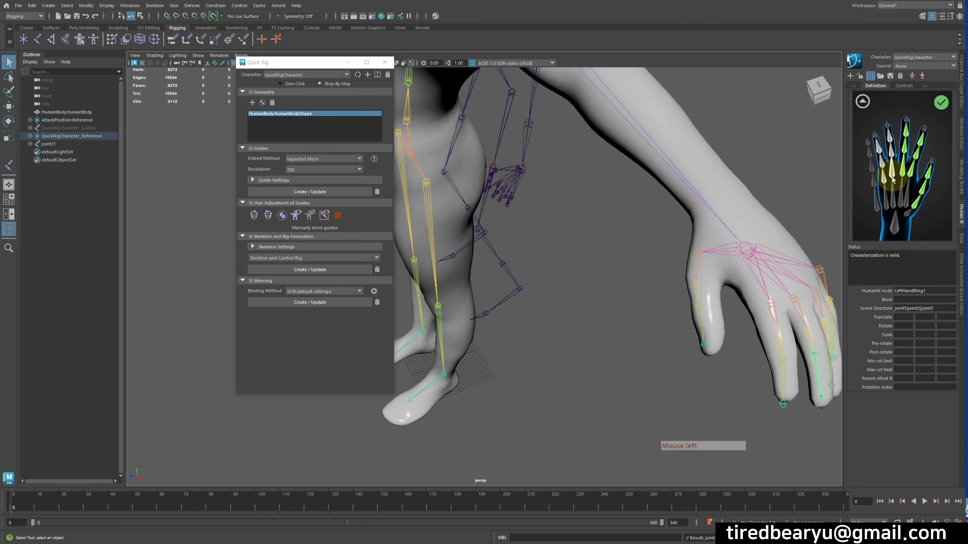
click(816, 300)
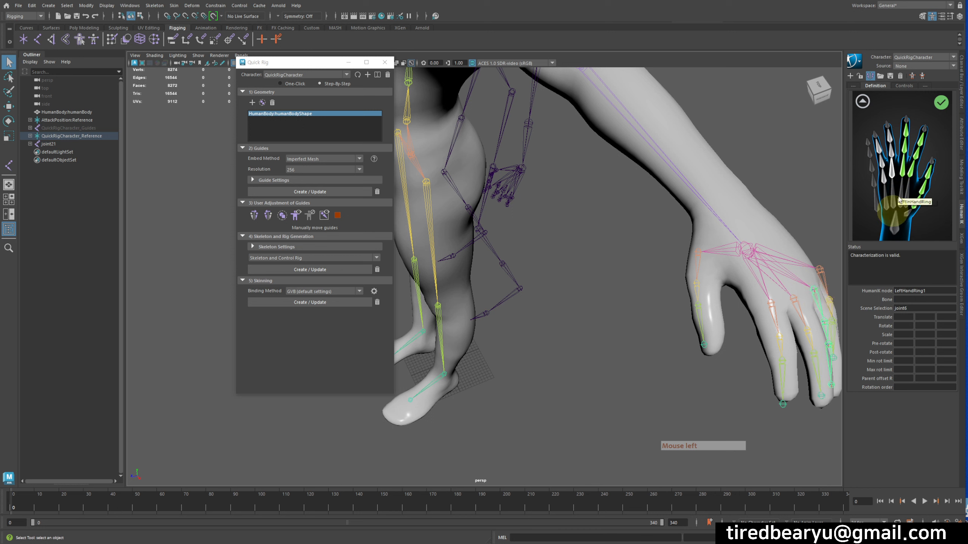
right_click(891, 175)
click(921, 177)
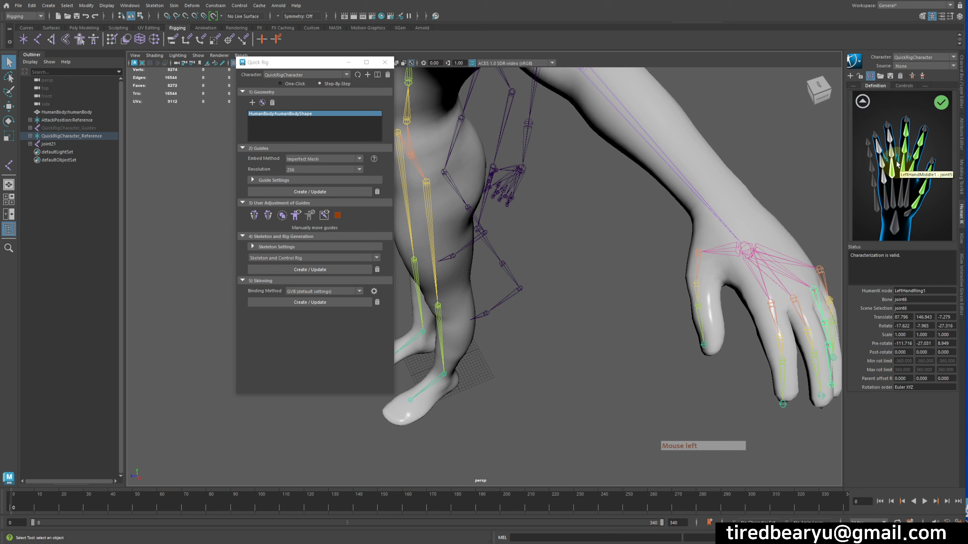
right_click(907, 162)
right_click(892, 150)
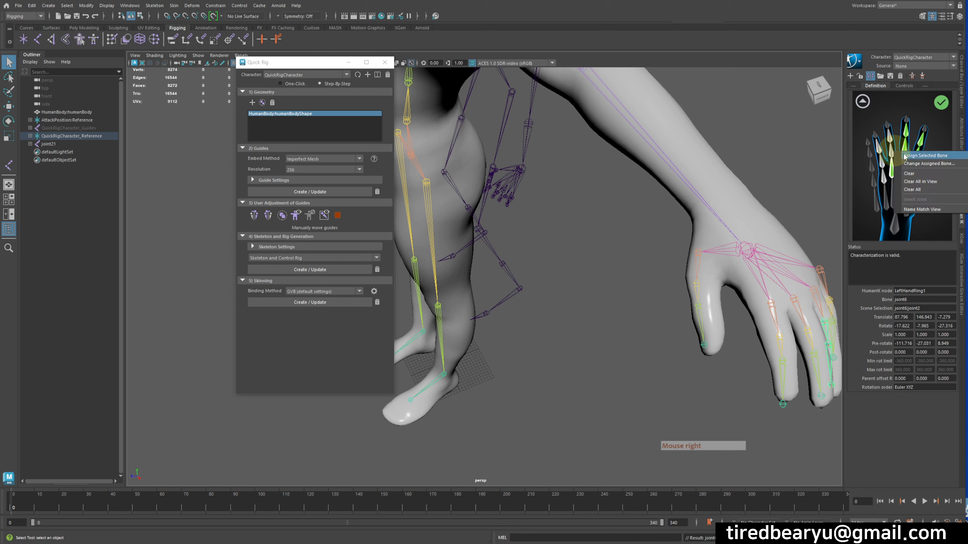
click(911, 155)
key(Down)
right_click(889, 136)
click(900, 142)
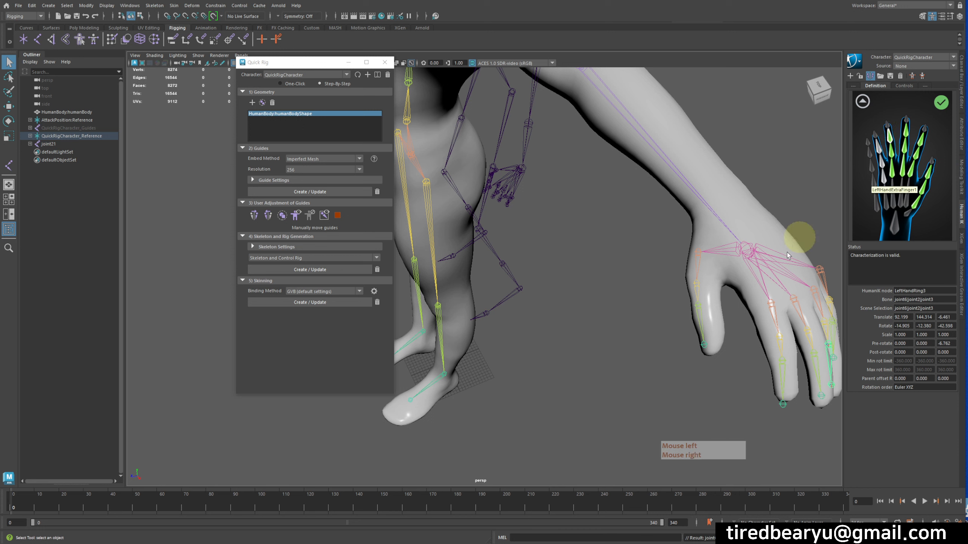
Assign the left little finger joints, from base outward, to LeftHandPinky1, LeftHandPinky2 and LeftHandPinky3.
click(820, 271)
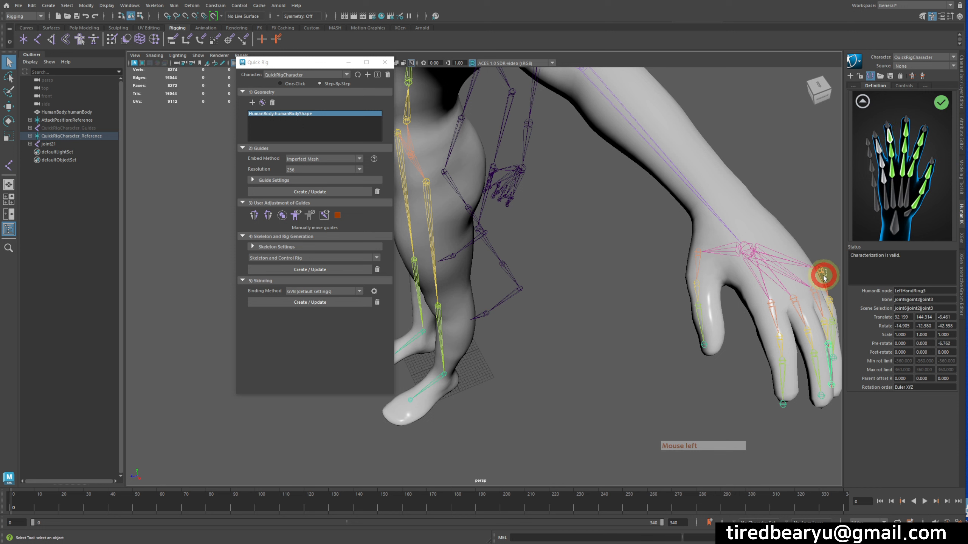
click(885, 170)
key(Down)
right_click(884, 166)
click(906, 170)
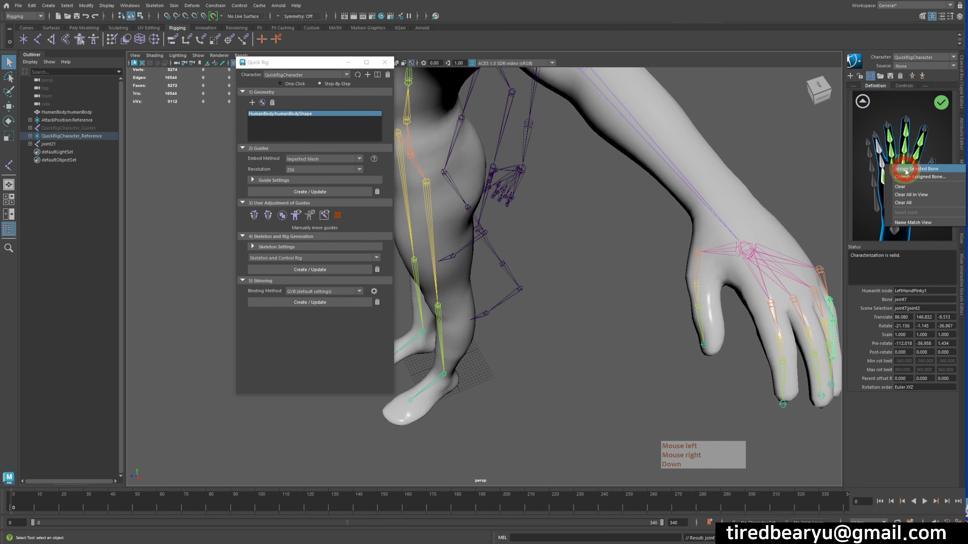
key(Down)
right_click(881, 151)
click(897, 156)
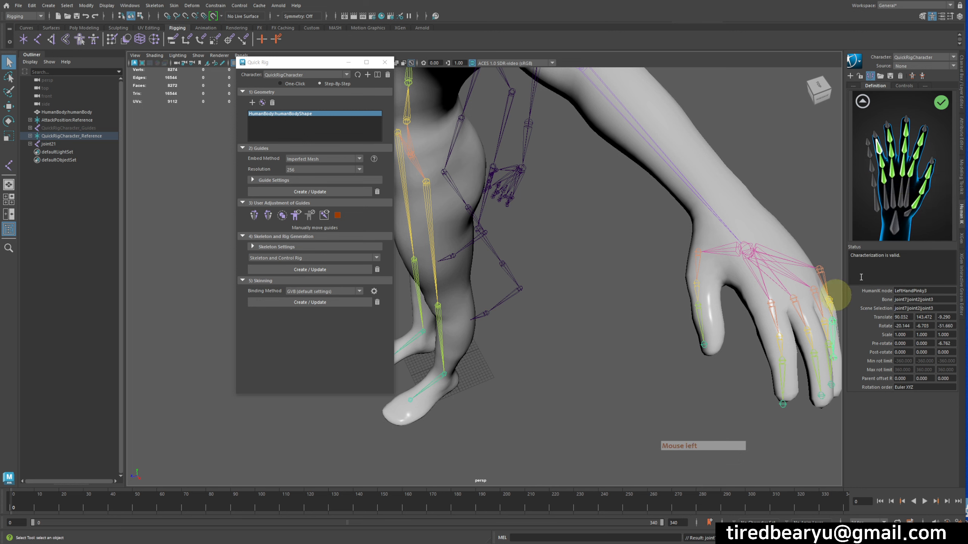
Check the right-hand joint mapping in the character definition, return to the full-body view, and lock the definition.
click(858, 100)
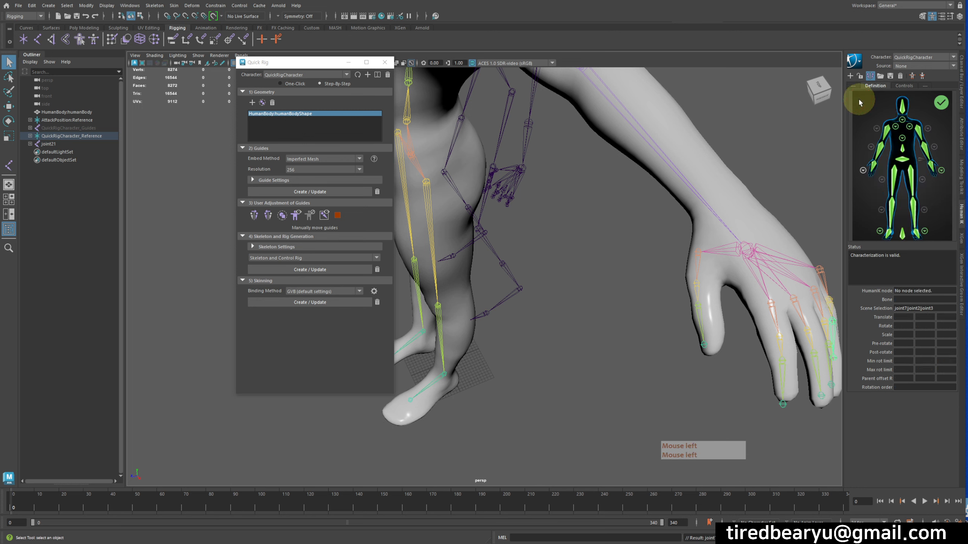
click(862, 179)
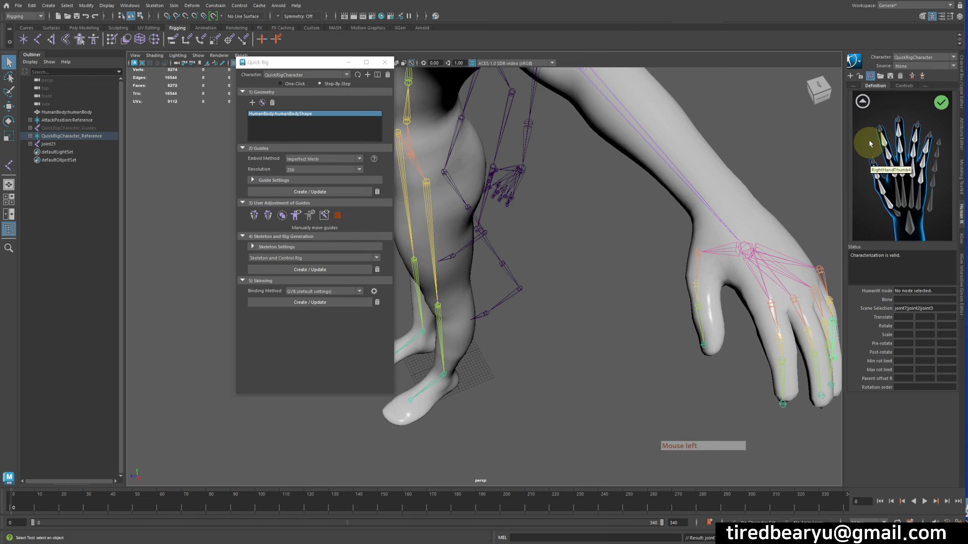
click(861, 102)
alt+right_drag(759, 215, 564, 214)
alt+middle_drag(564, 213, 658, 224)
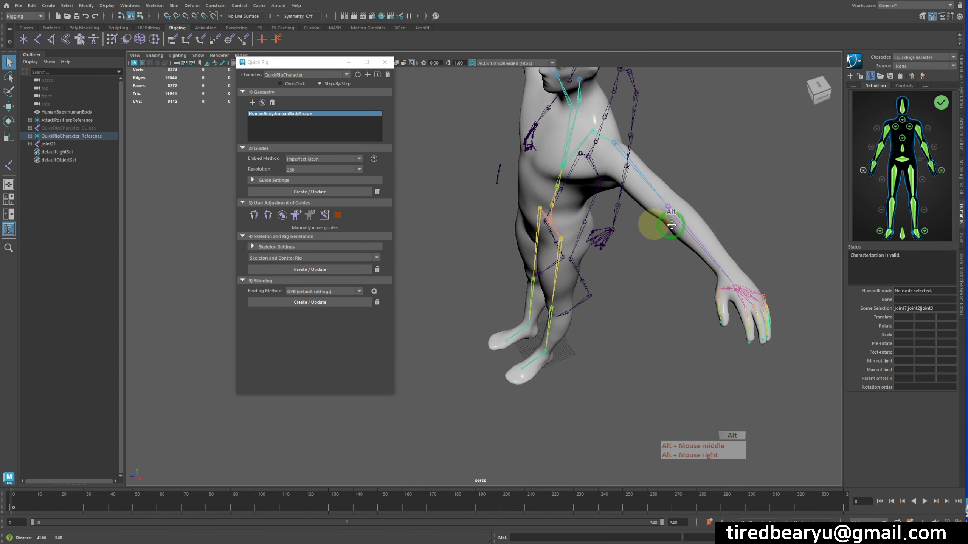
alt+drag(658, 224, 699, 212)
alt+middle_drag(698, 212, 938, 137)
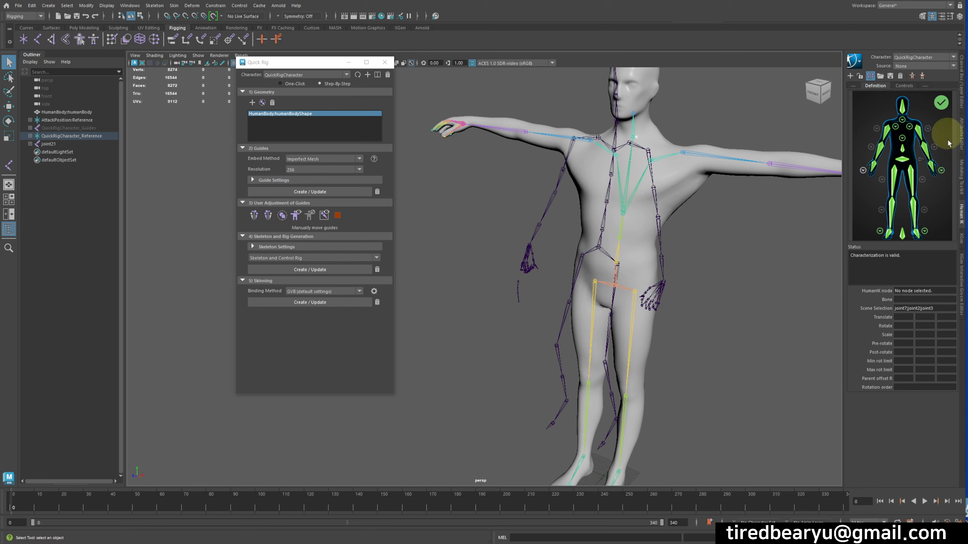
click(861, 77)
Select the separate animated skeleton for reference and set QuickRigCharacter's source to AttackPosition1.
alt+drag(743, 307, 772, 256)
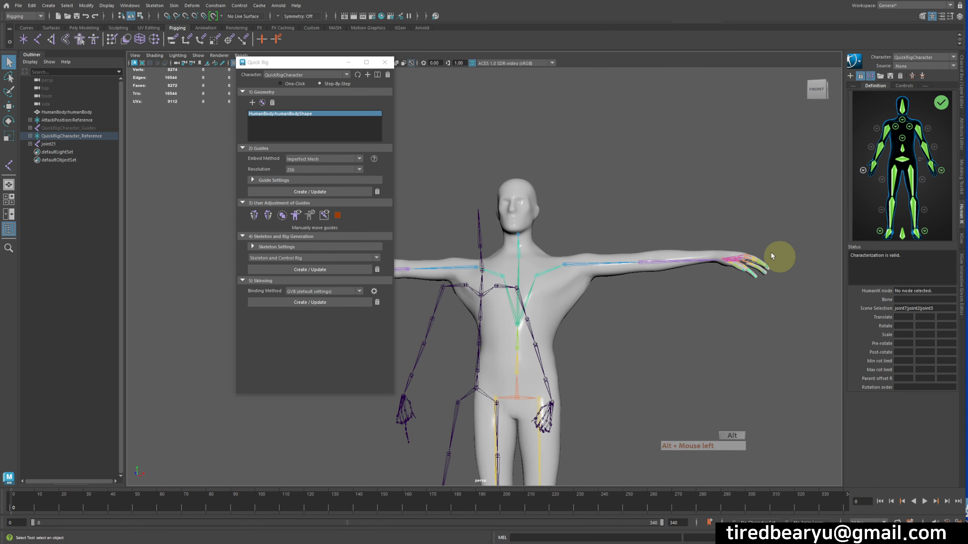
alt+middle_drag(773, 256, 743, 274)
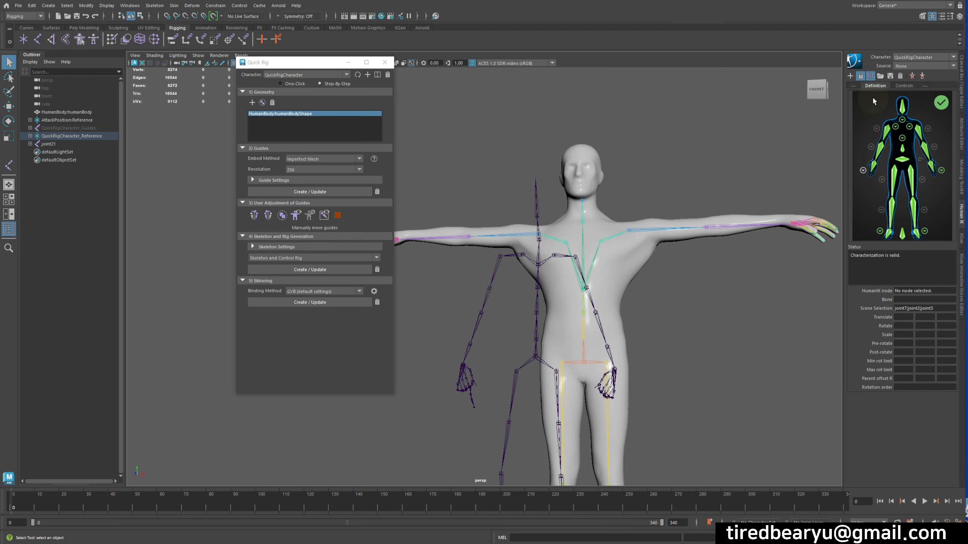
alt+middle_drag(635, 301, 680, 253)
alt+right_drag(680, 253, 628, 248)
alt+middle_drag(628, 248, 580, 281)
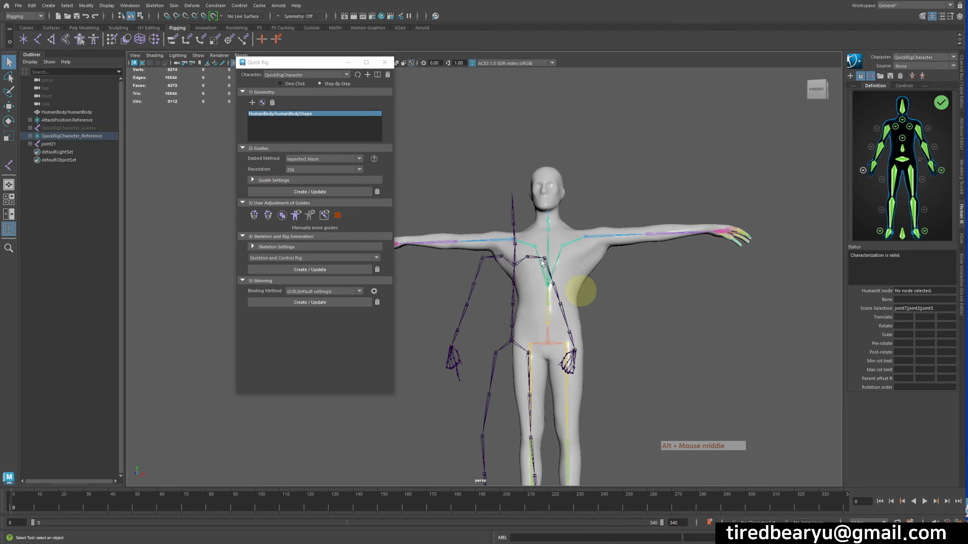
click(493, 334)
alt+drag(504, 351, 500, 370)
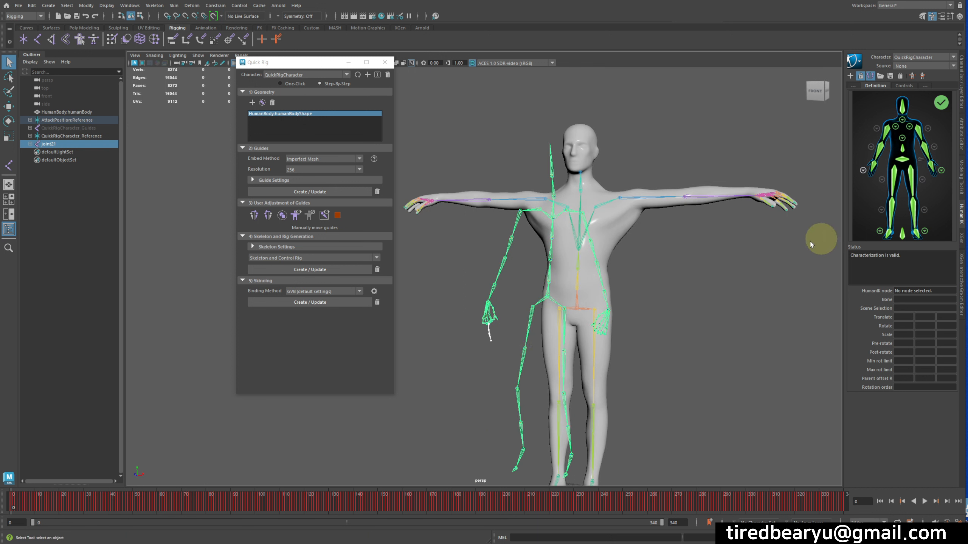
click(915, 65)
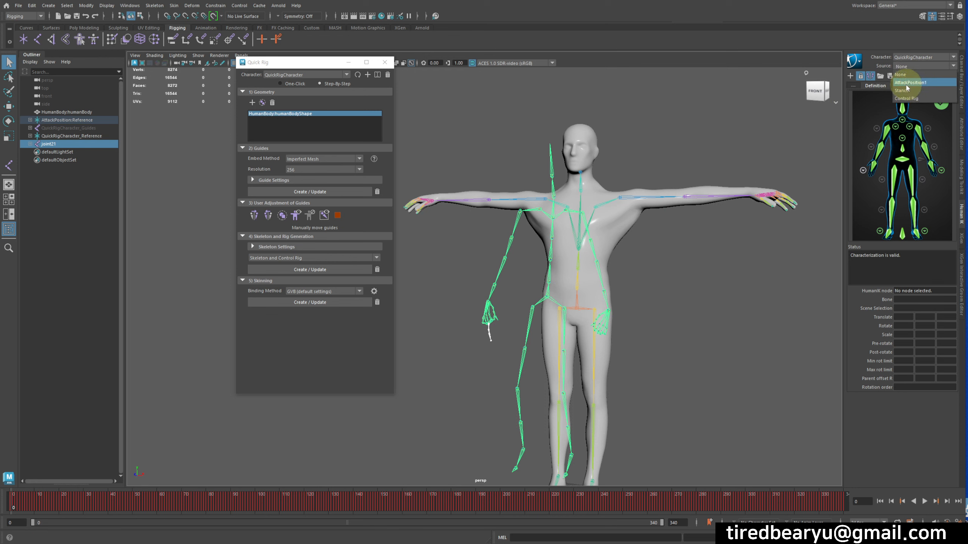
click(914, 83)
Scrub through the early frames of the timeline to examine the retargeted body and hand motion, and return to frame 0.
alt+middle_drag(643, 297, 663, 264)
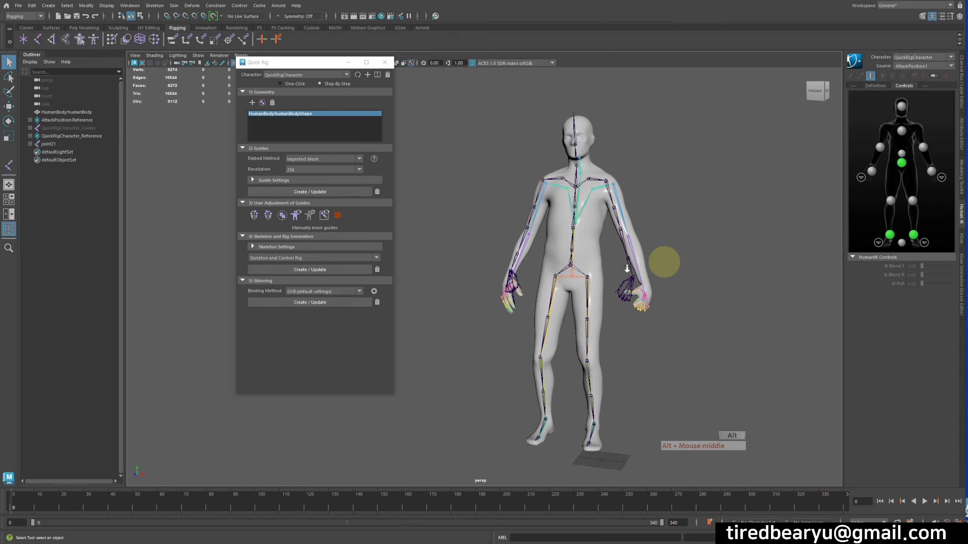
alt+right_drag(665, 264, 758, 294)
alt+middle_drag(723, 286, 704, 246)
alt+right_drag(703, 247, 782, 259)
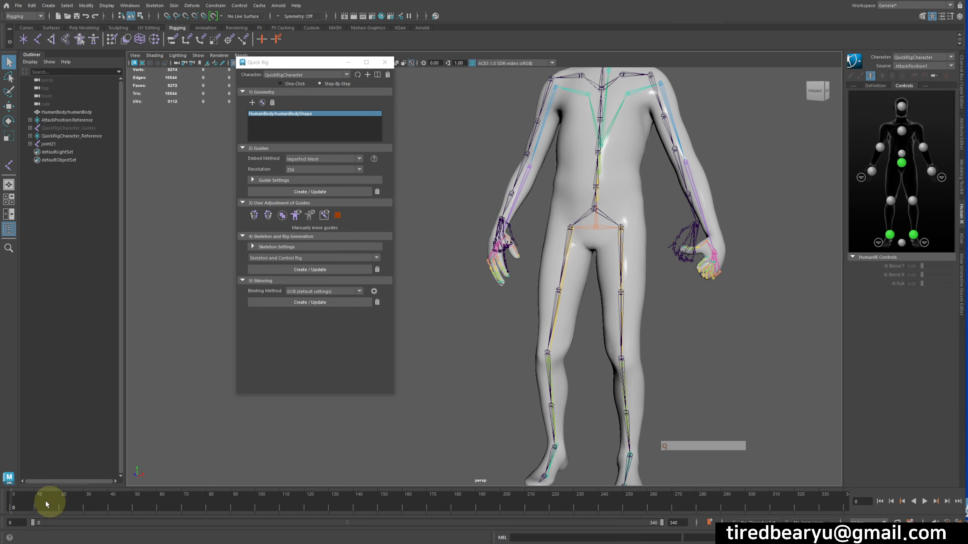
drag(46, 504, 72, 505)
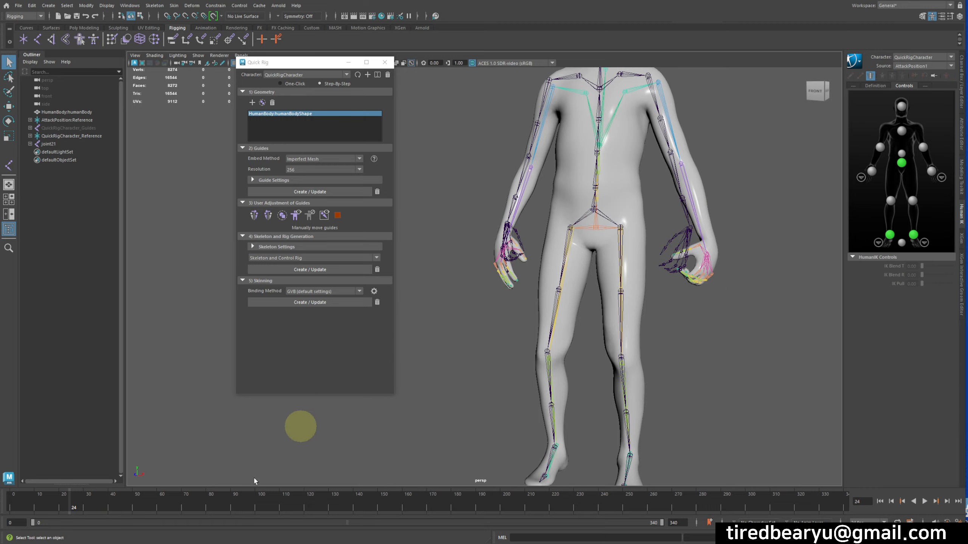
drag(246, 505, 1, 472)
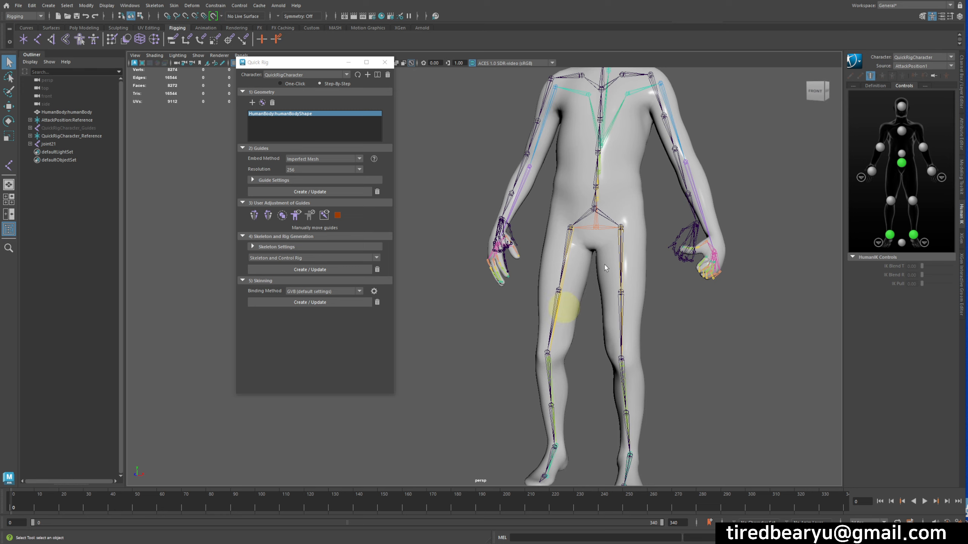
Switch QuickRigCharacter's source to Control Rig and frame the whole body.
alt+middle_drag(657, 283, 722, 345)
alt+right_drag(723, 345, 568, 282)
alt+drag(568, 282, 667, 344)
alt+middle_drag(670, 346, 745, 371)
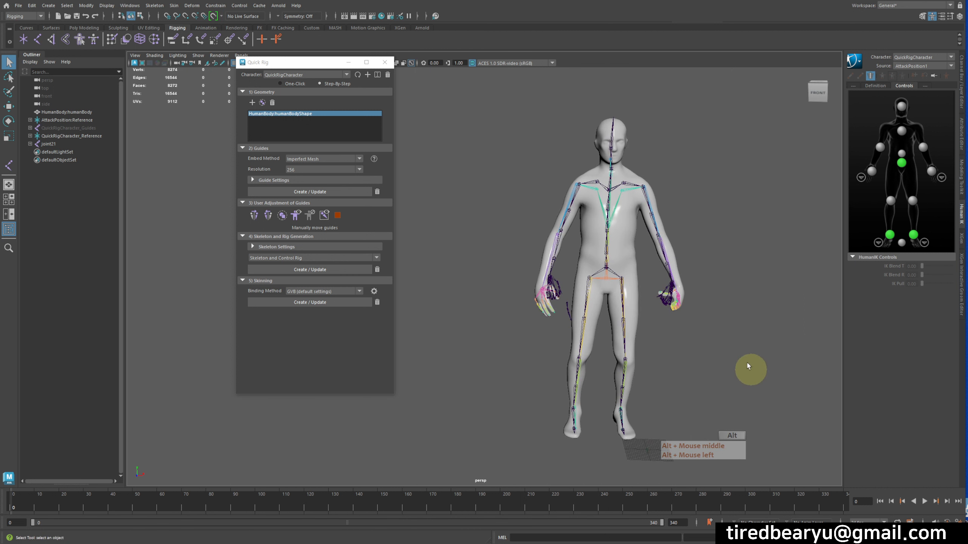
click(924, 67)
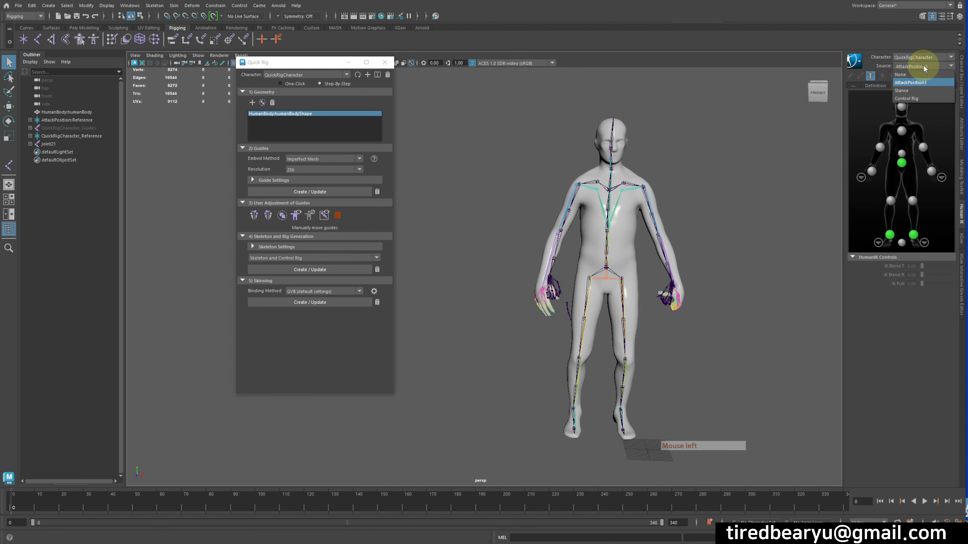
click(909, 100)
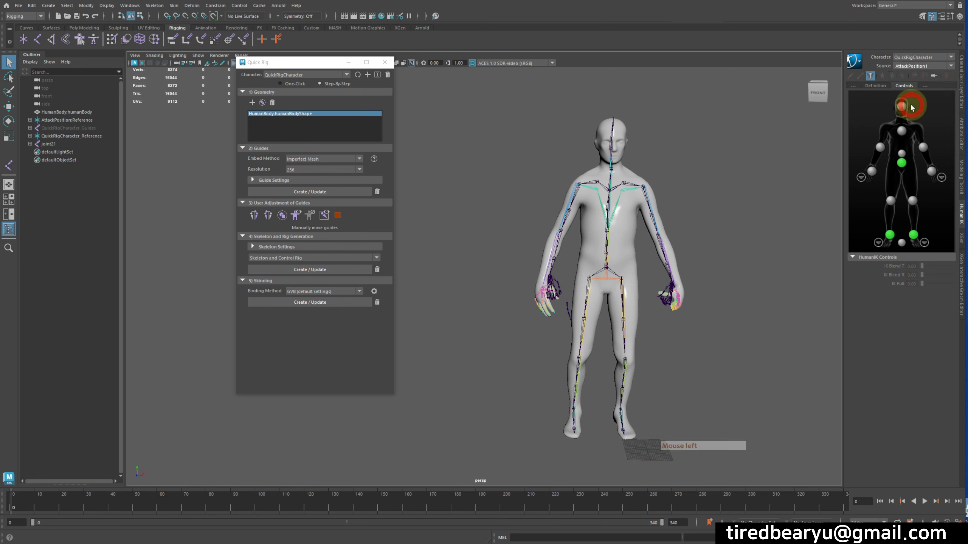
click(921, 71)
click(918, 99)
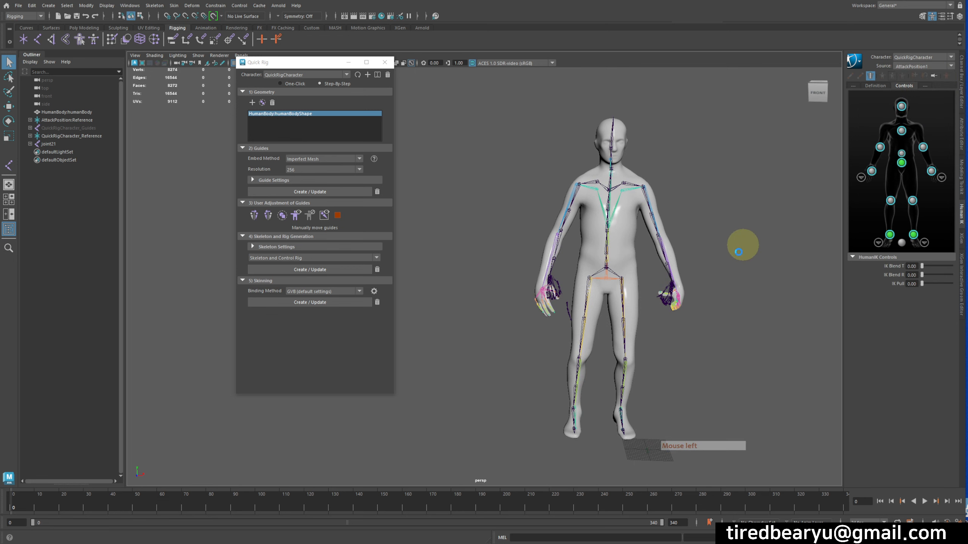
alt+middle_drag(717, 282, 679, 228)
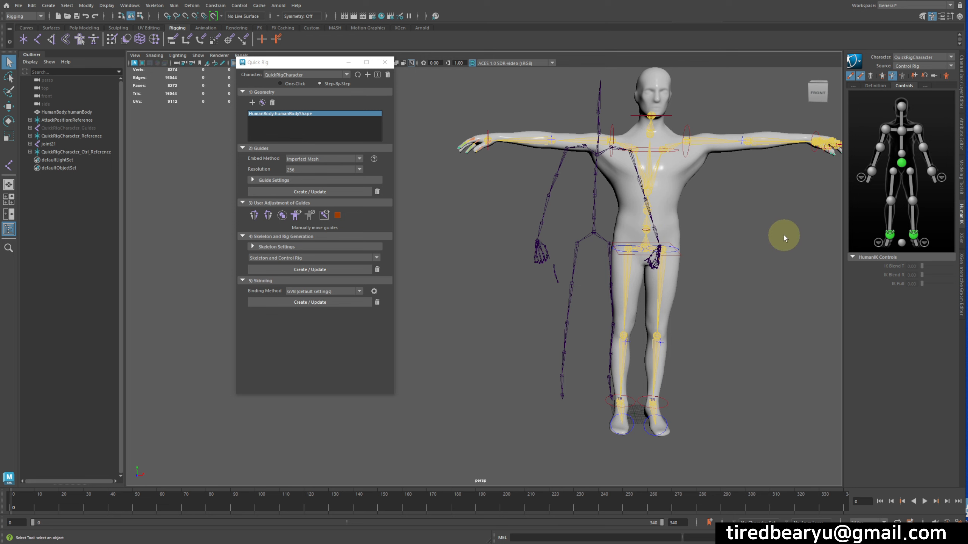
alt+middle_drag(784, 238, 630, 326)
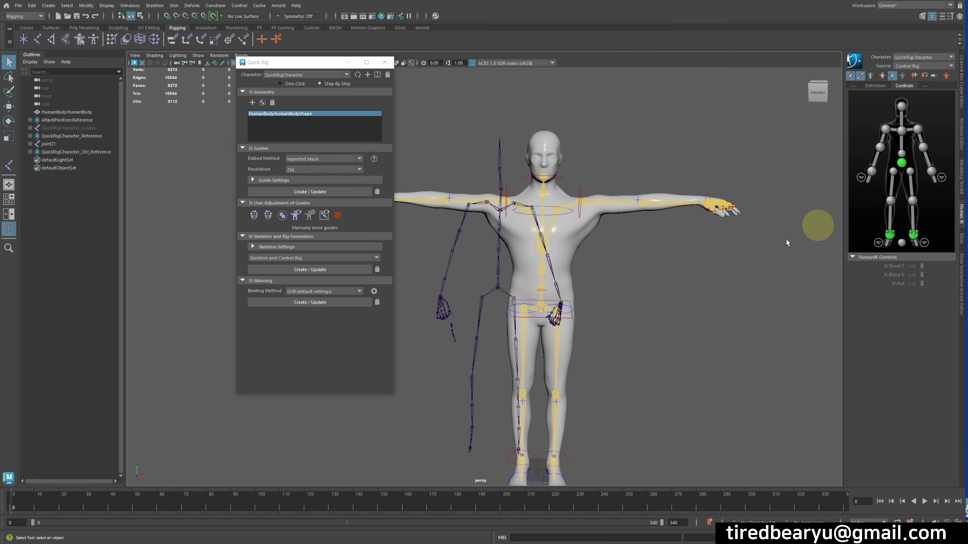